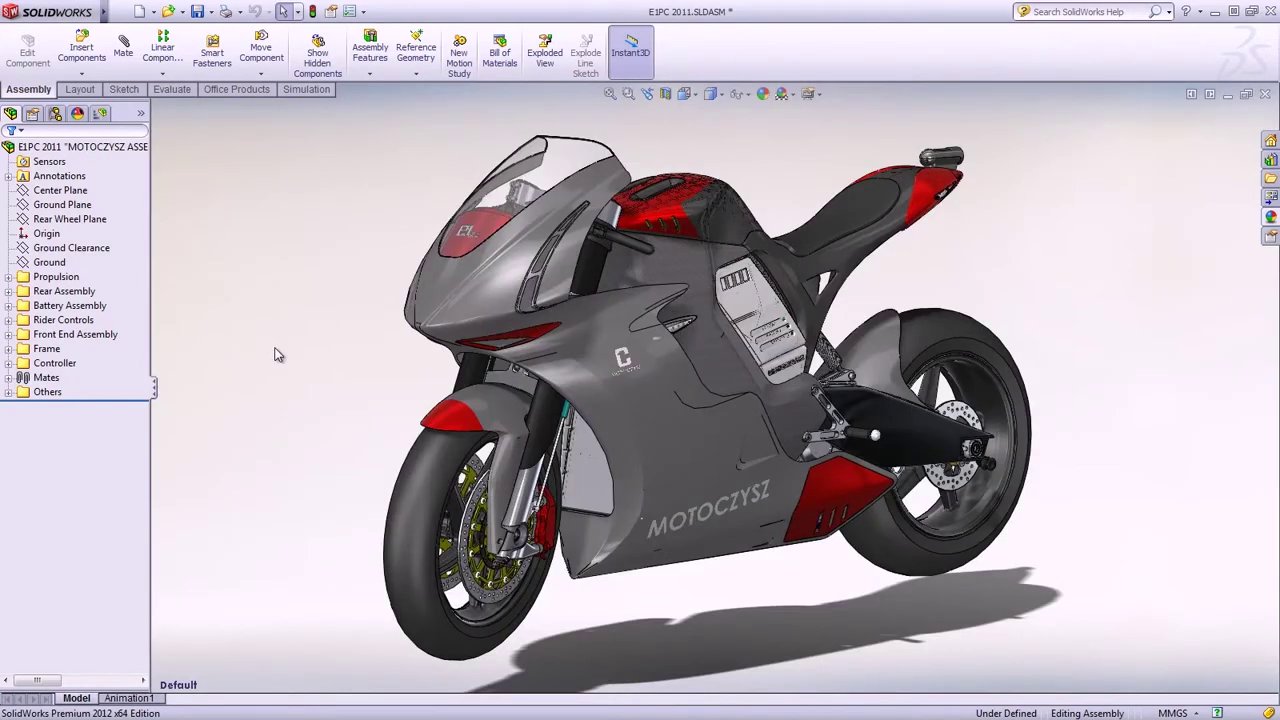
- Rank components by mass in Assembly Visualization, widen the list, and colour the model by mass
click(101, 114)
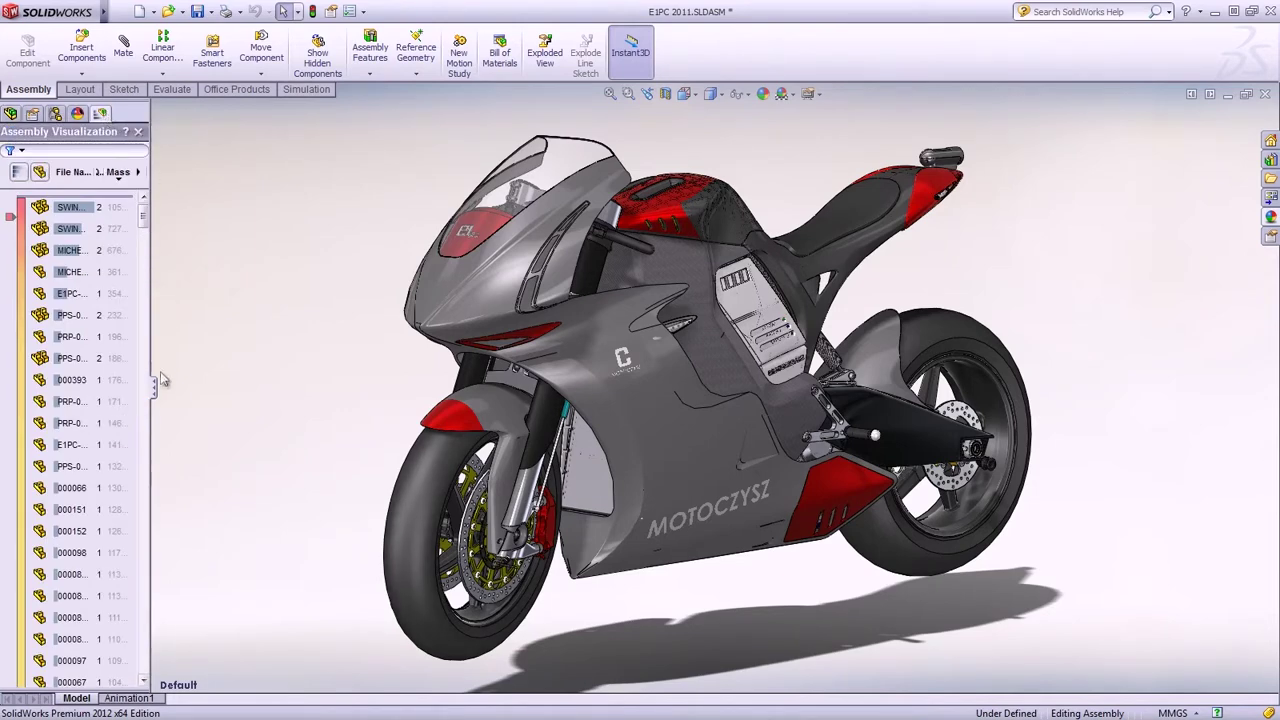
drag(155, 390, 248, 390)
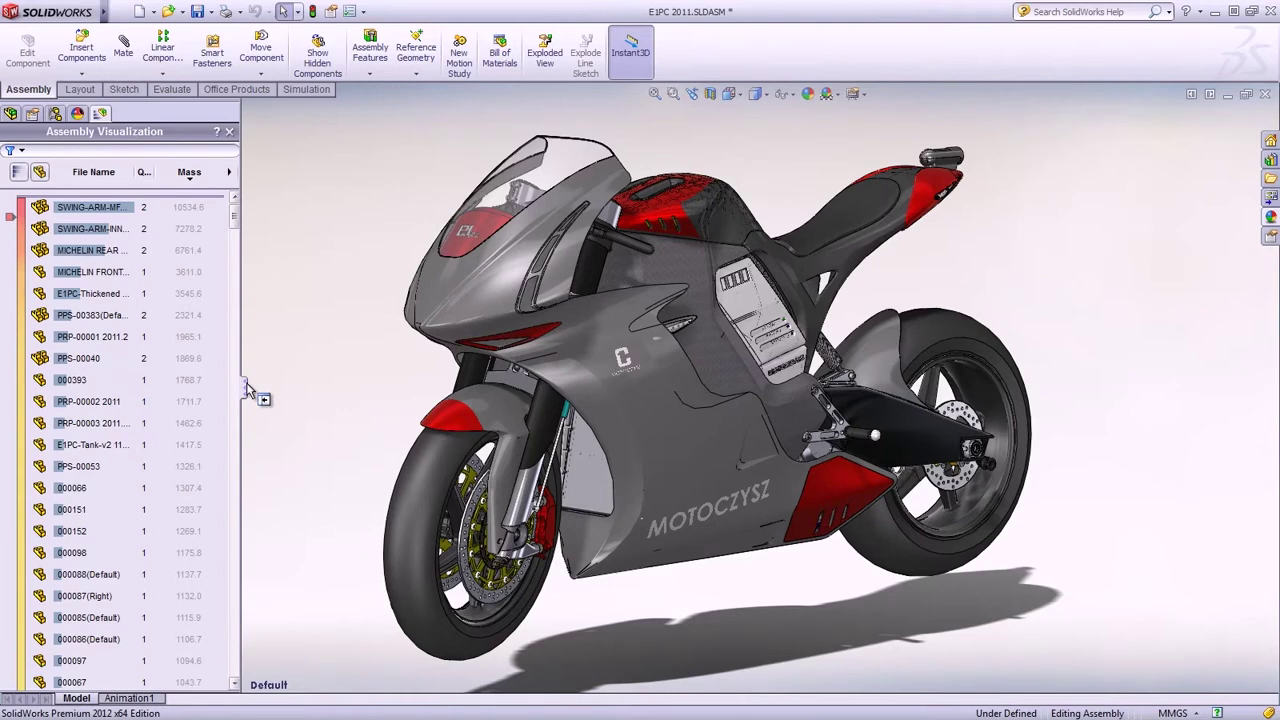
click(22, 283)
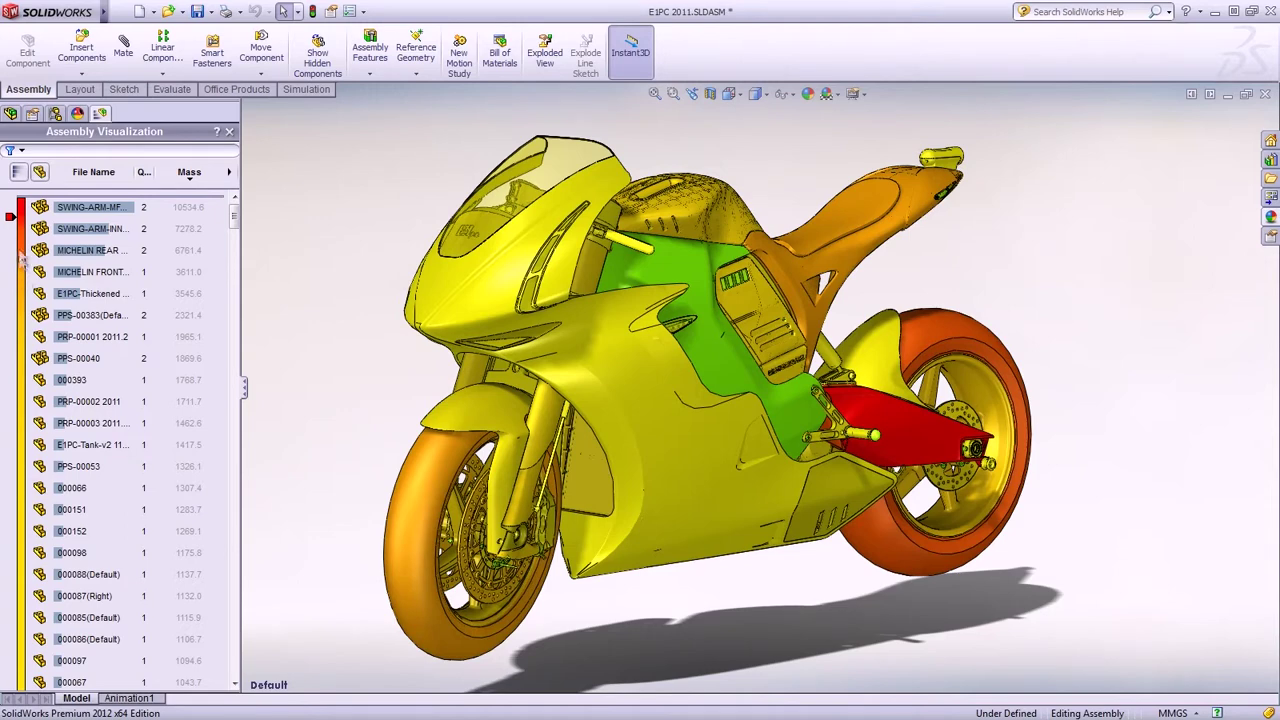
- Group the list by subassembly, expand 000009, and select swing-arm subassembly 000021
click(40, 173)
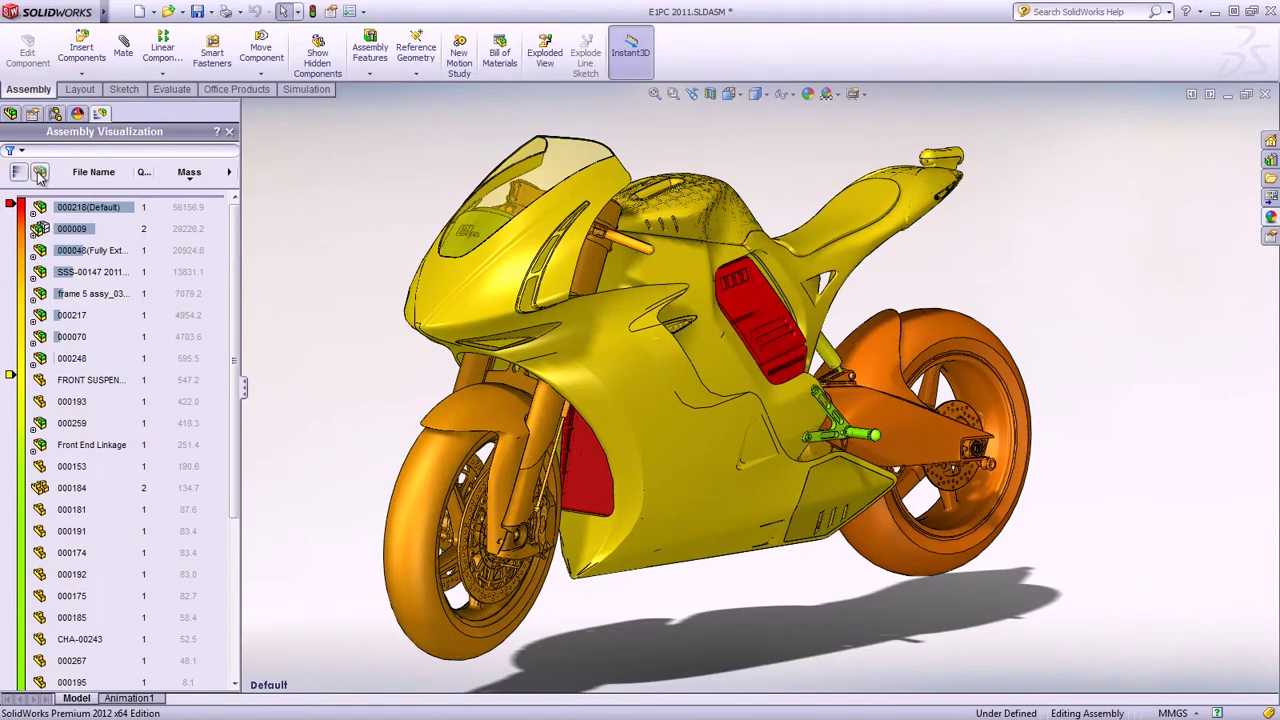
click(34, 236)
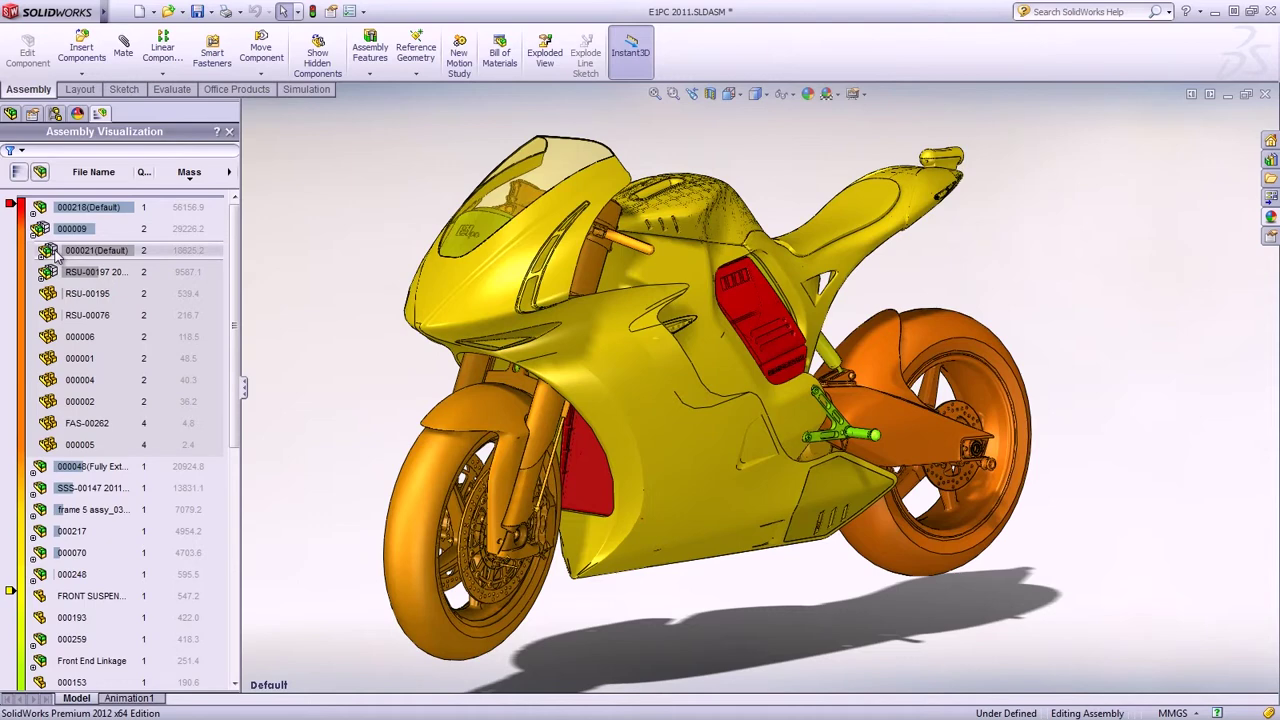
click(55, 252)
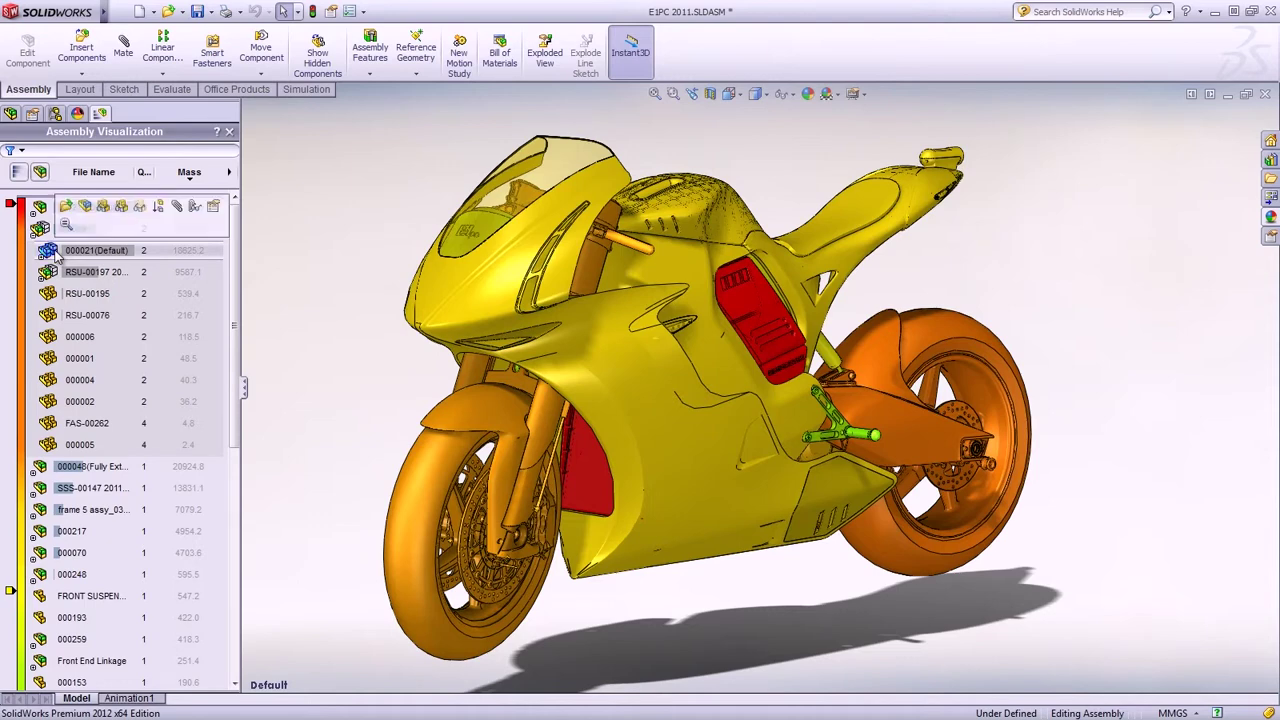
- Open subassembly 000021 in its own window and activate its Simplified configuration
click(65, 207)
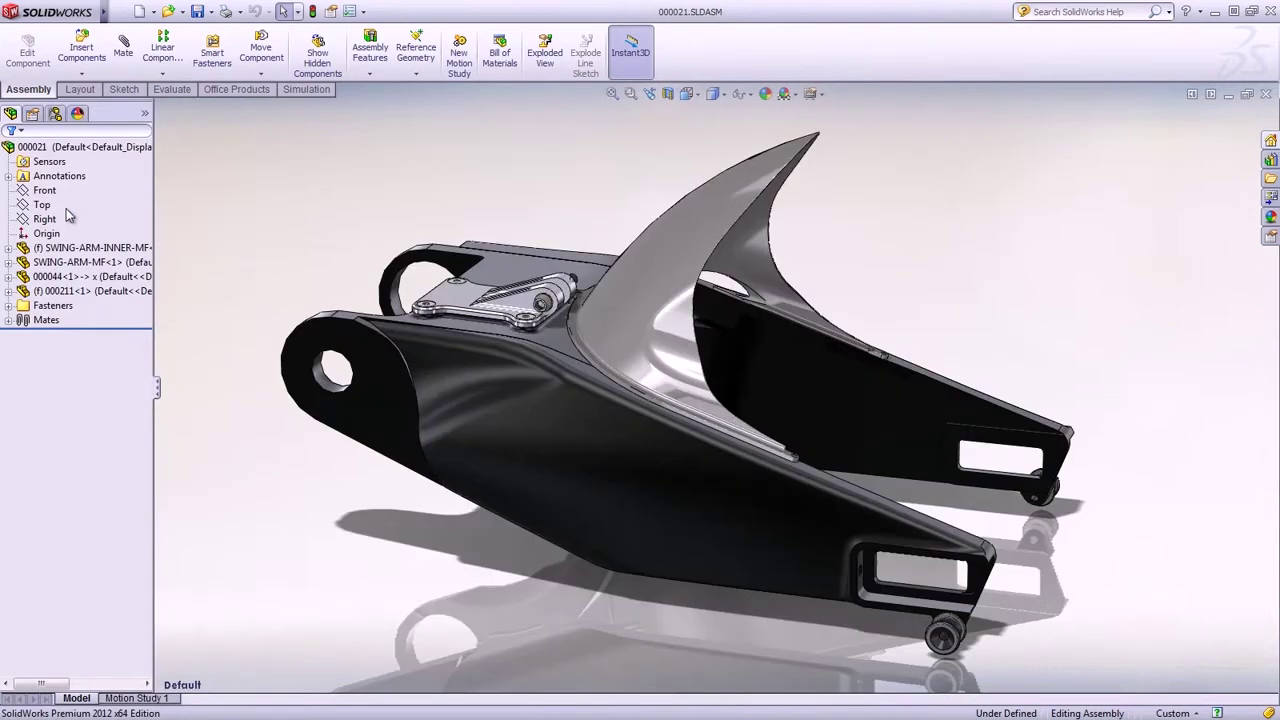
click(55, 113)
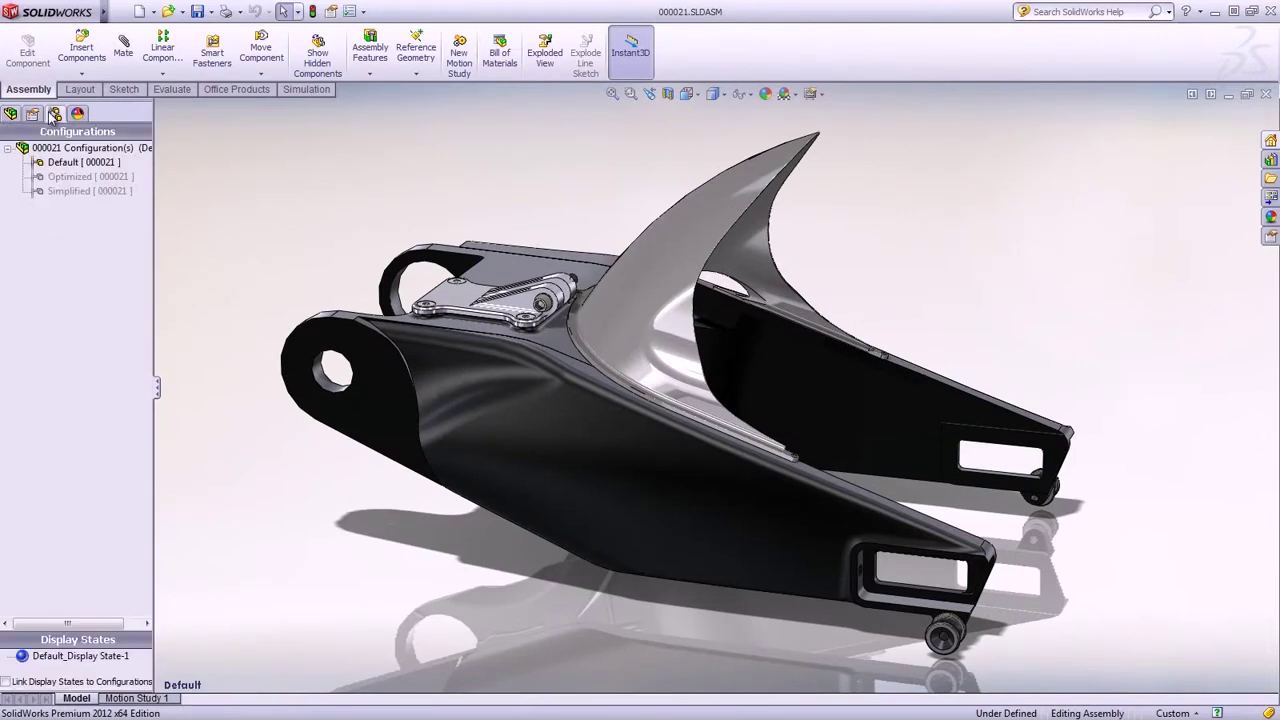
double_click(58, 190)
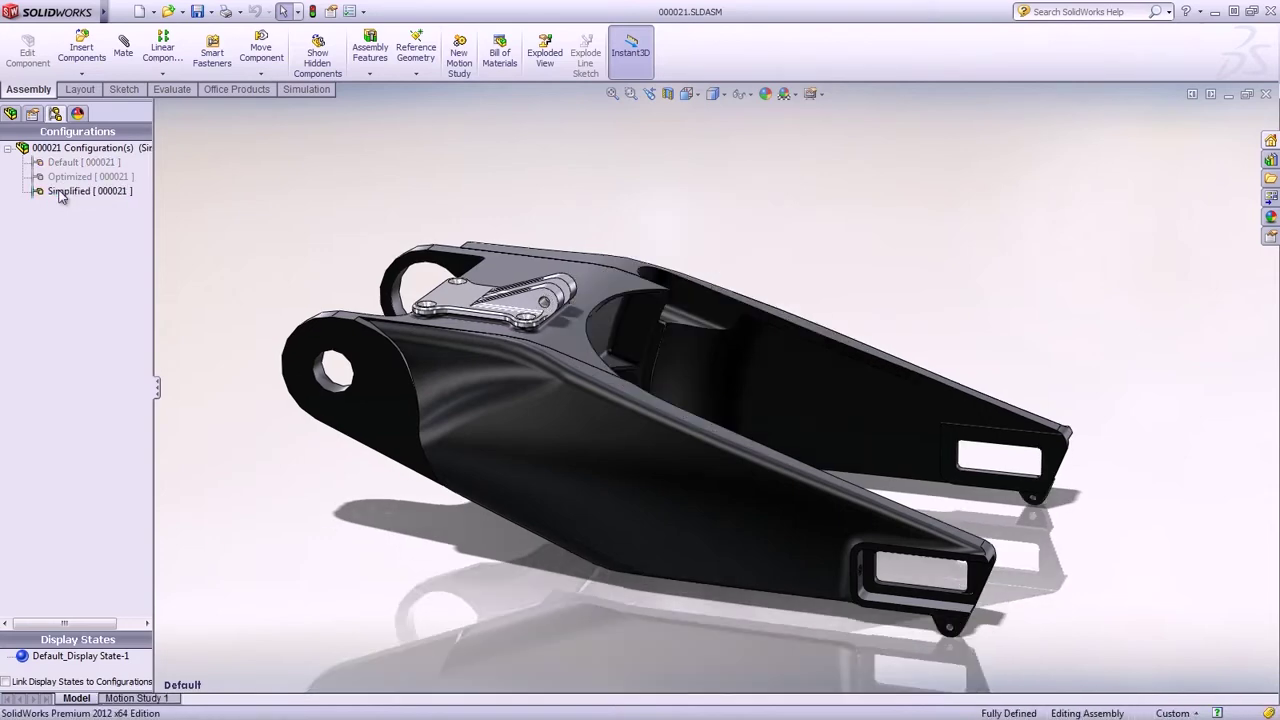
click(305, 93)
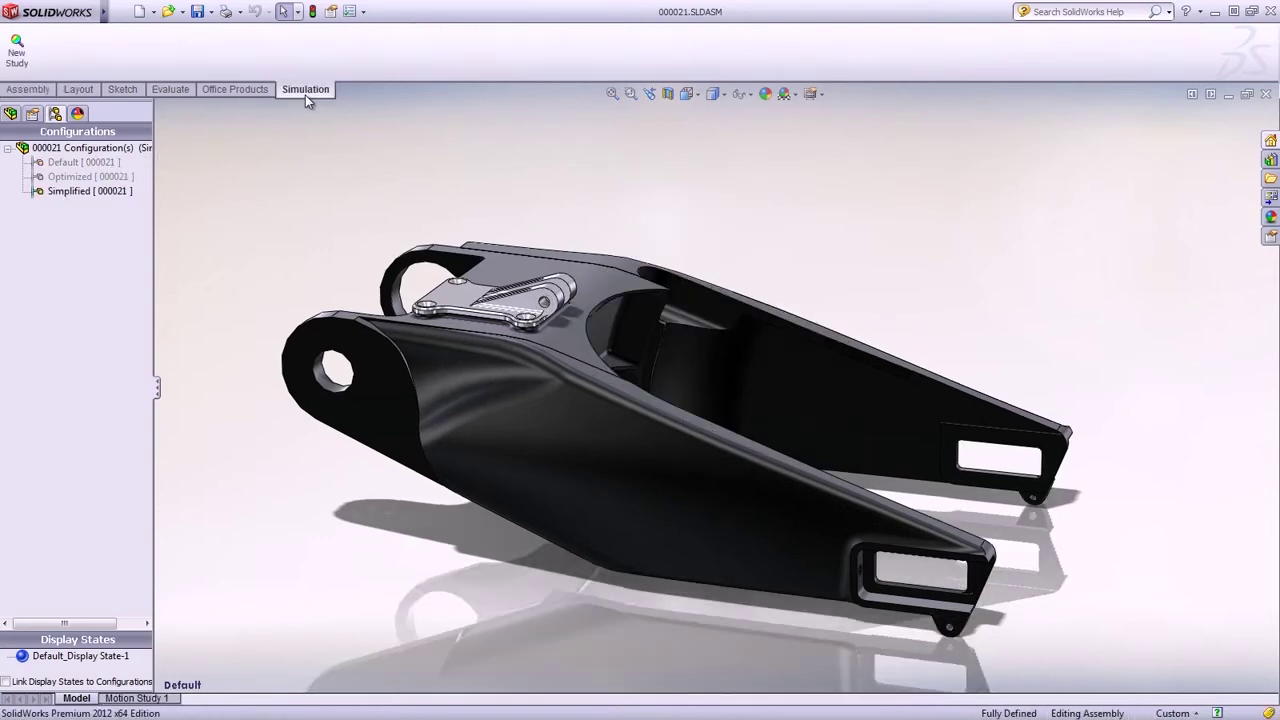
- Create a Static study named 'Simplified' and briefly check its Parts list
click(17, 55)
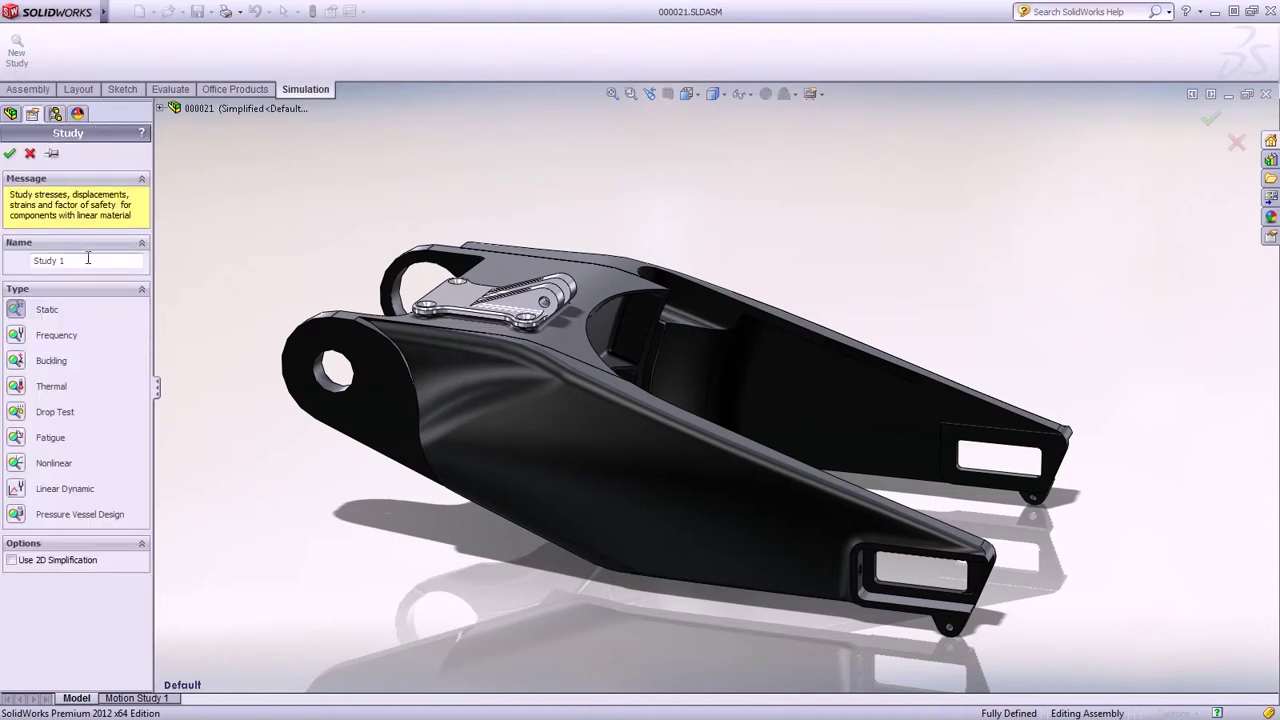
drag(88, 258, 8, 262)
text(Simplified)
click(9, 155)
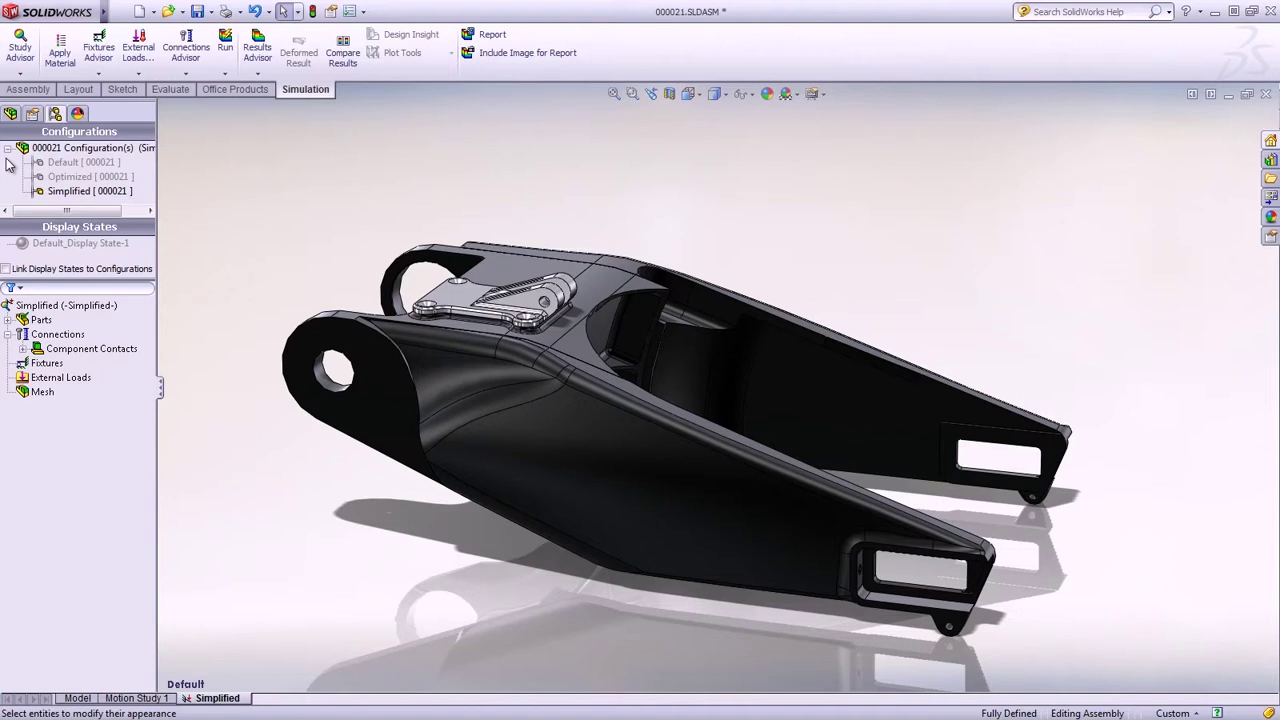
click(8, 320)
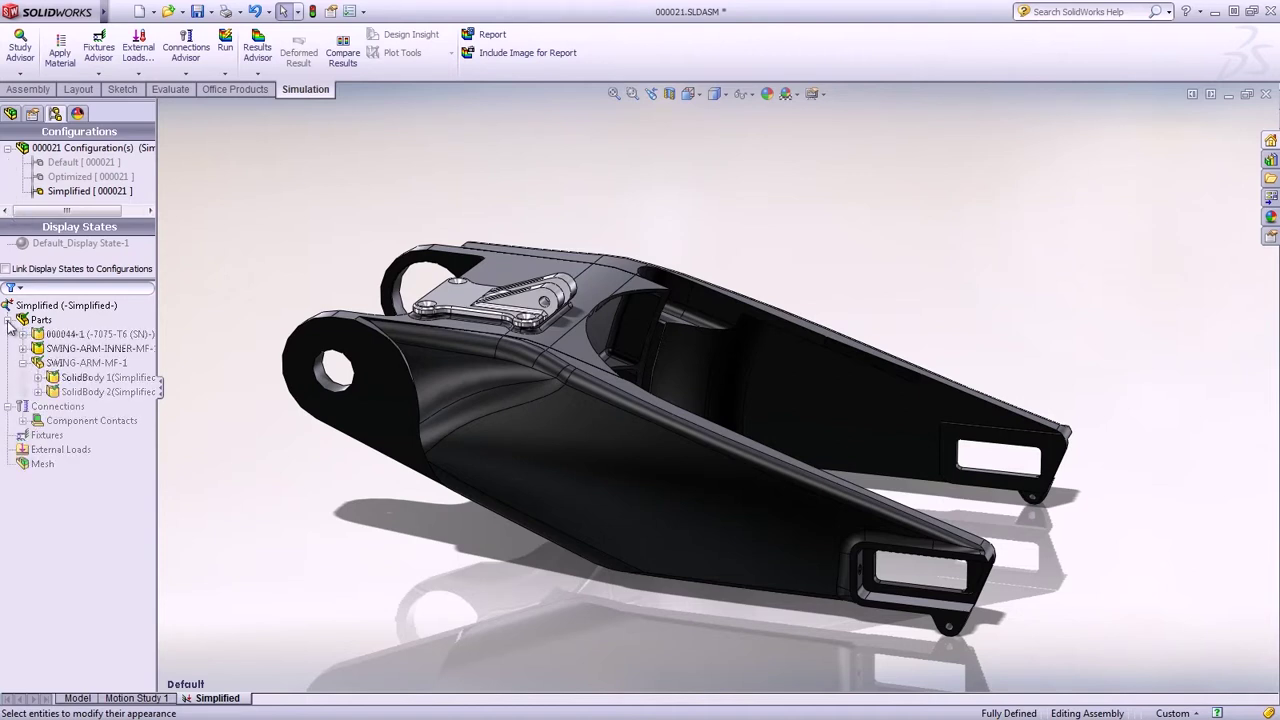
click(8, 320)
- Apply a Fixed Hinge to the pivot hole, upper bracket hole and two hinge pin faces
right_click(30, 366)
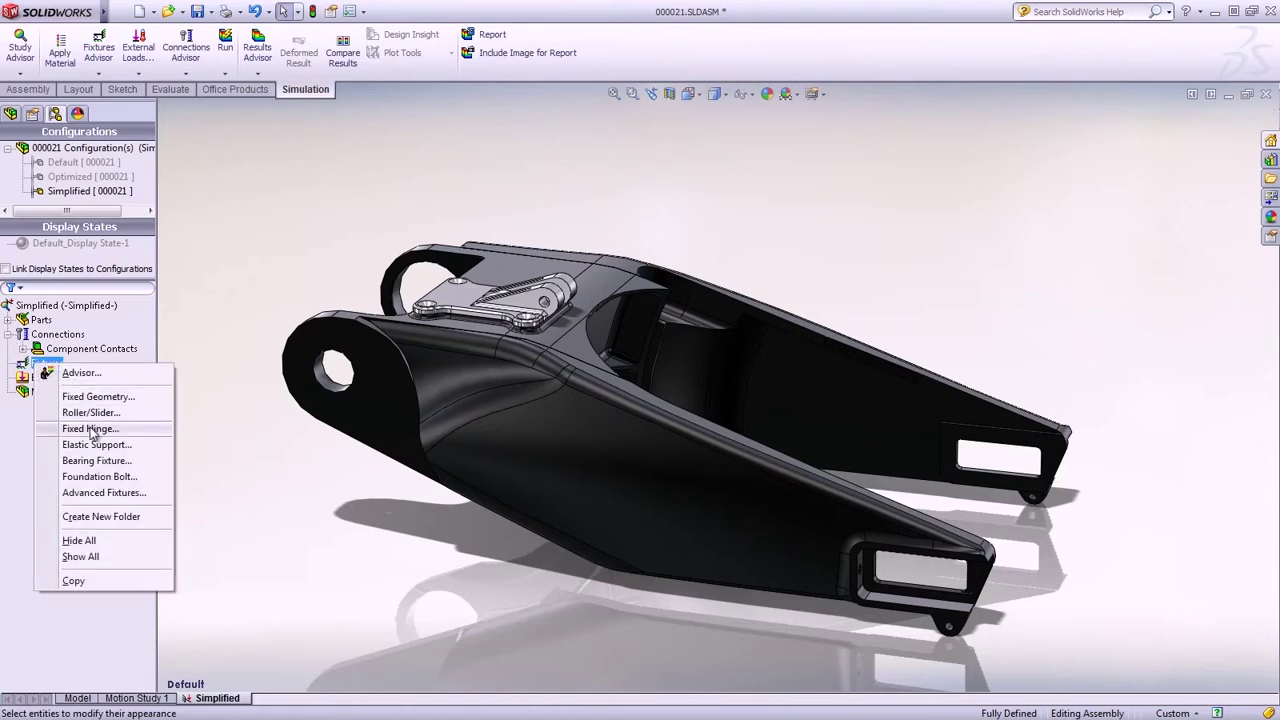
click(90, 428)
shift+middle_drag(213, 452, 222, 328)
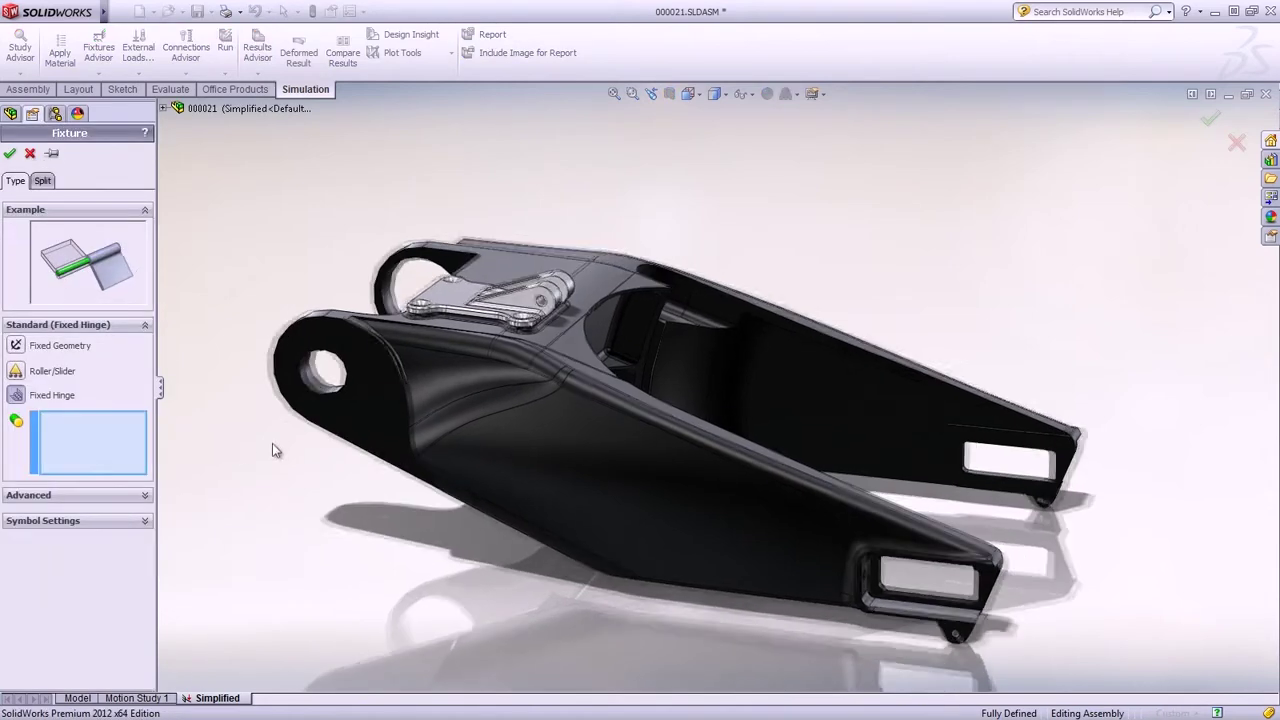
scroll(203, 297, up, 3)
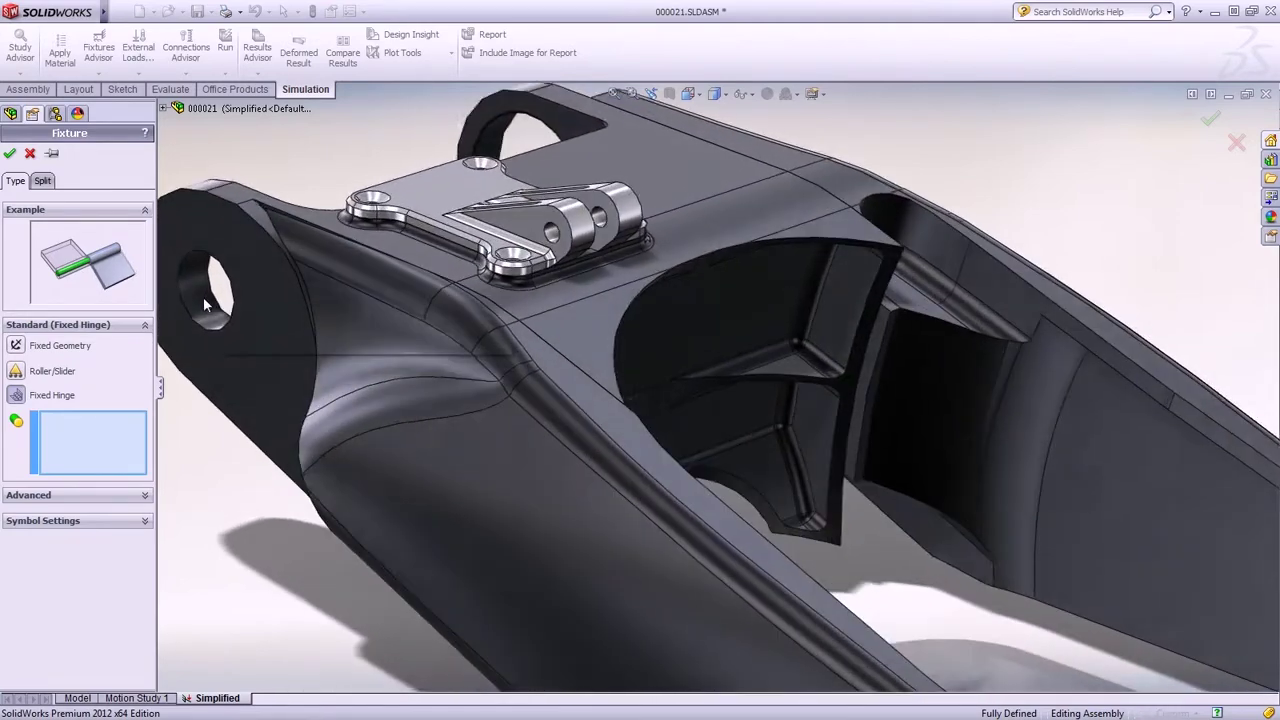
click(203, 297)
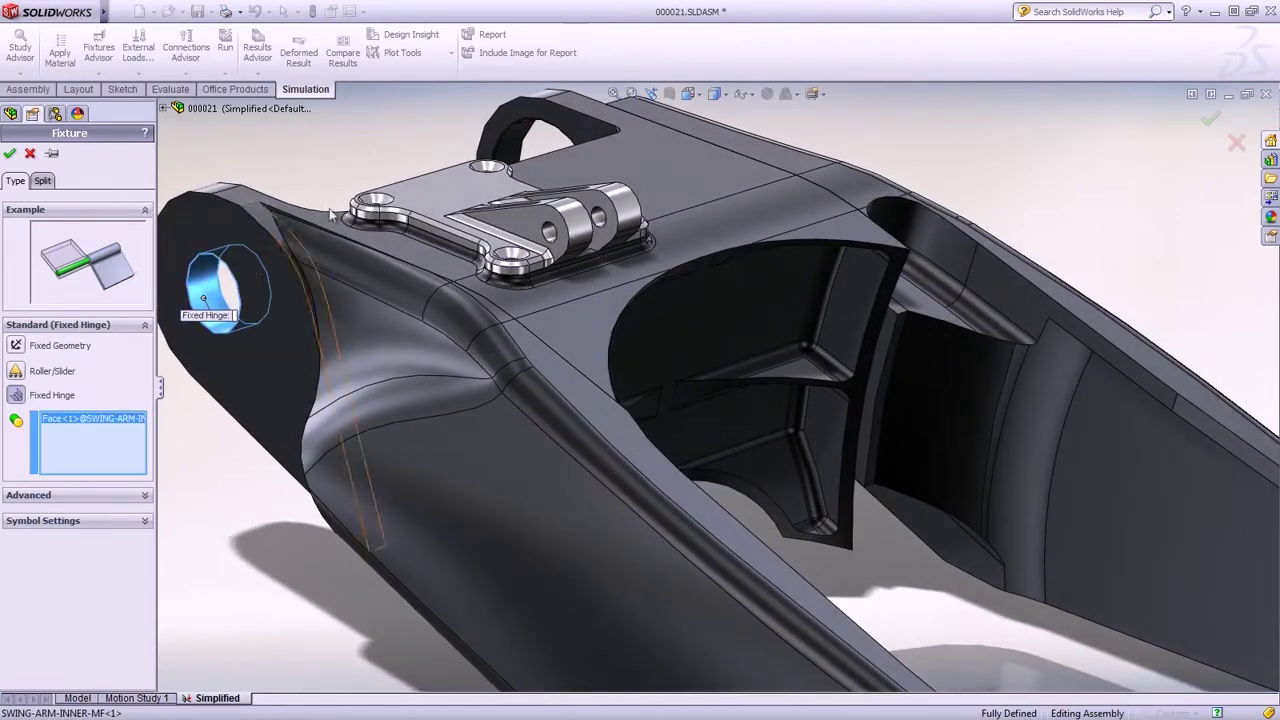
click(512, 141)
click(549, 233)
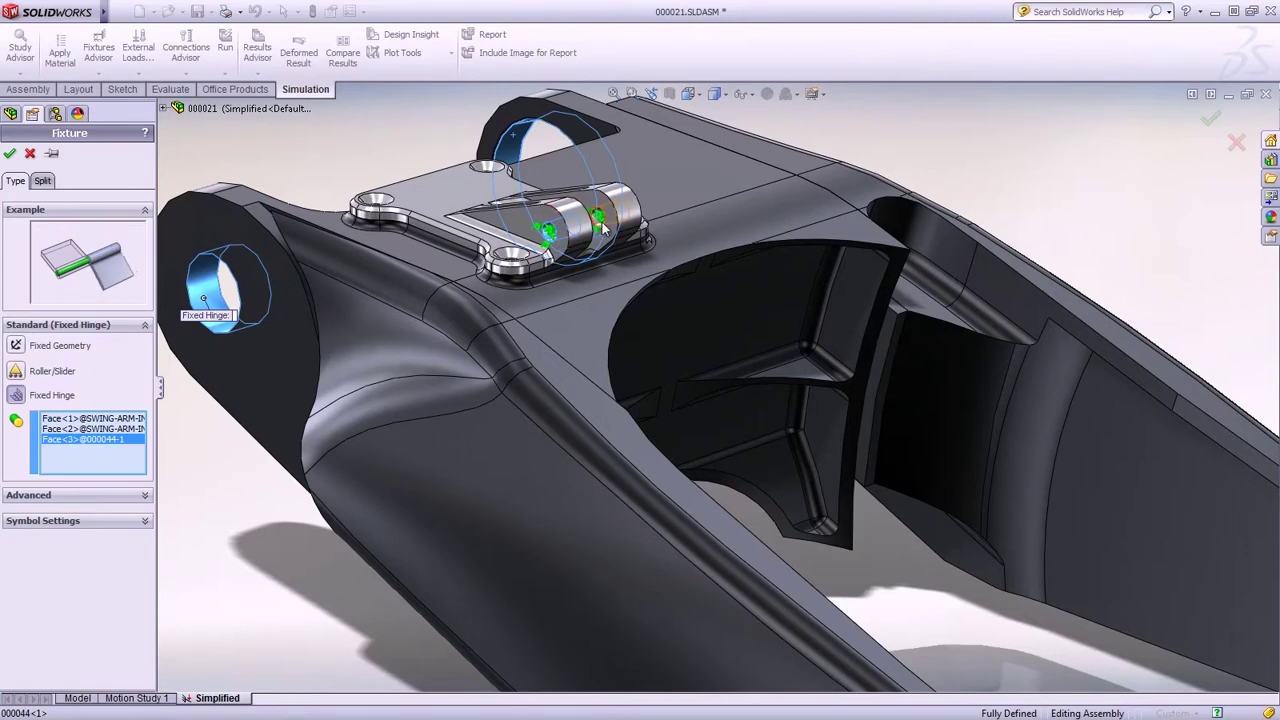
click(598, 218)
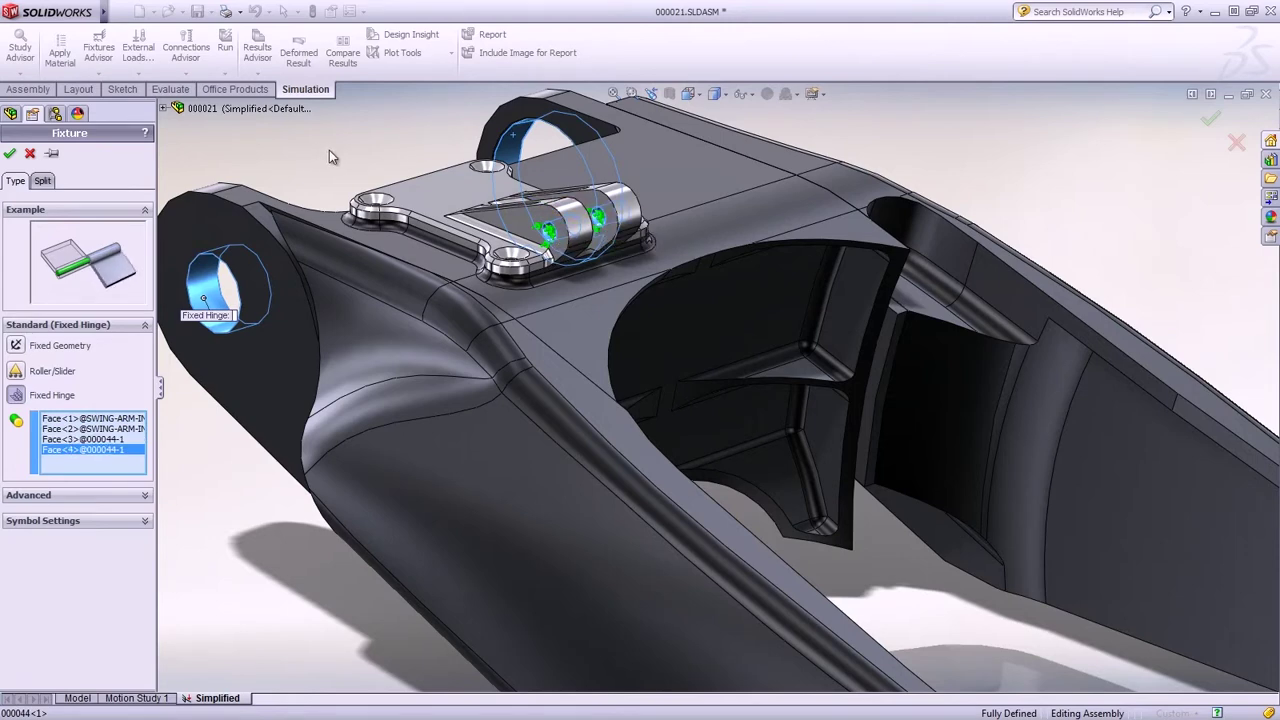
right_drag(329, 152, 395, 152)
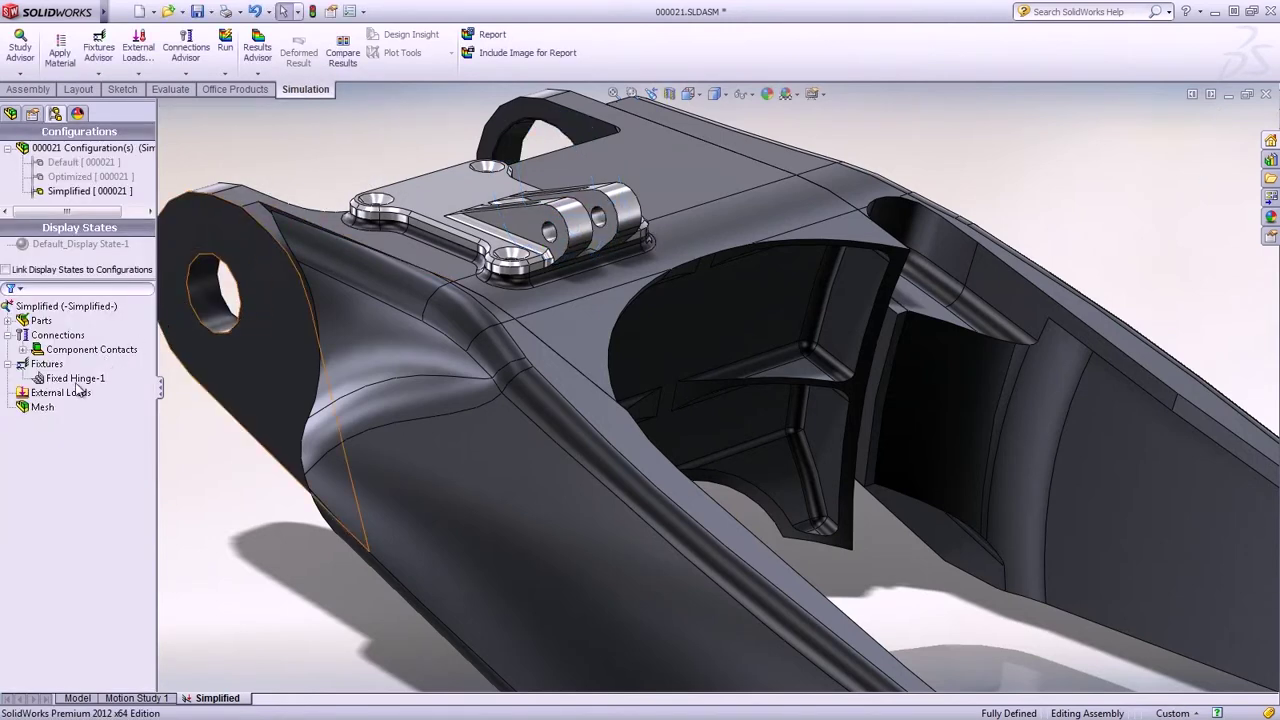
right_click(62, 392)
- Select the axle-slot faces and their tangent faces for a new force load
click(92, 420)
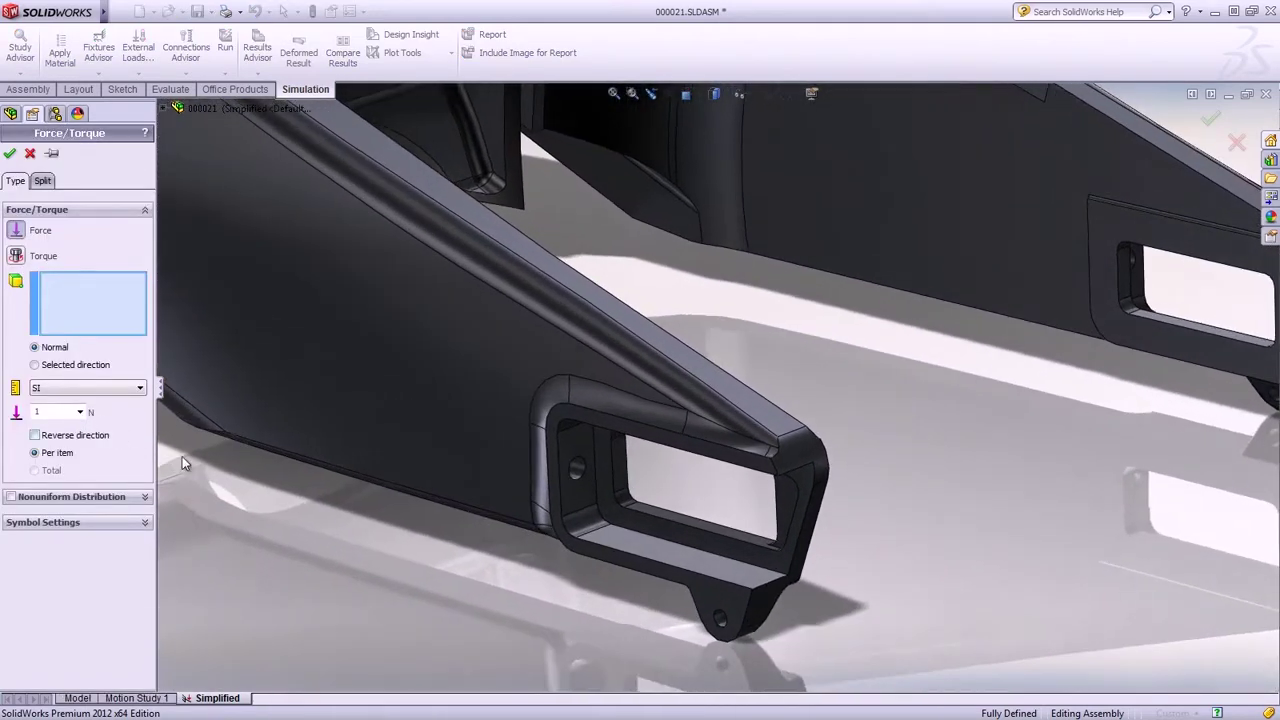
click(613, 538)
right_click(613, 535)
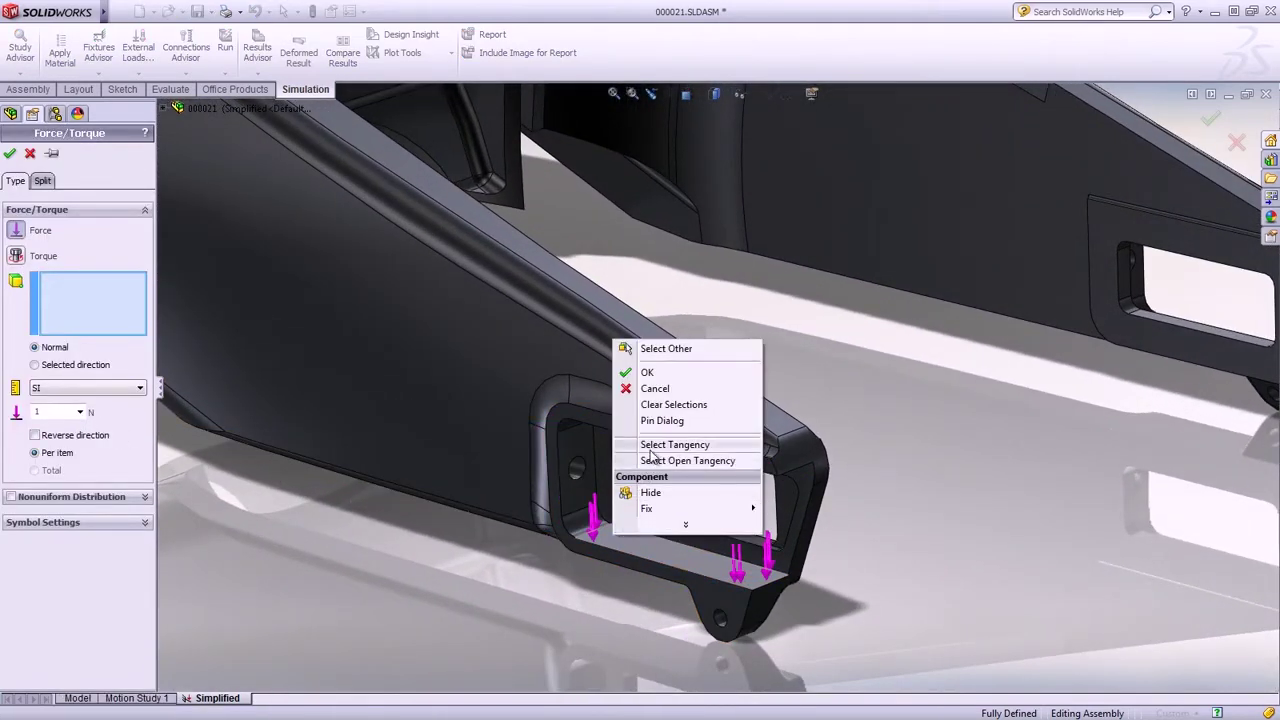
click(675, 444)
right_click(650, 512)
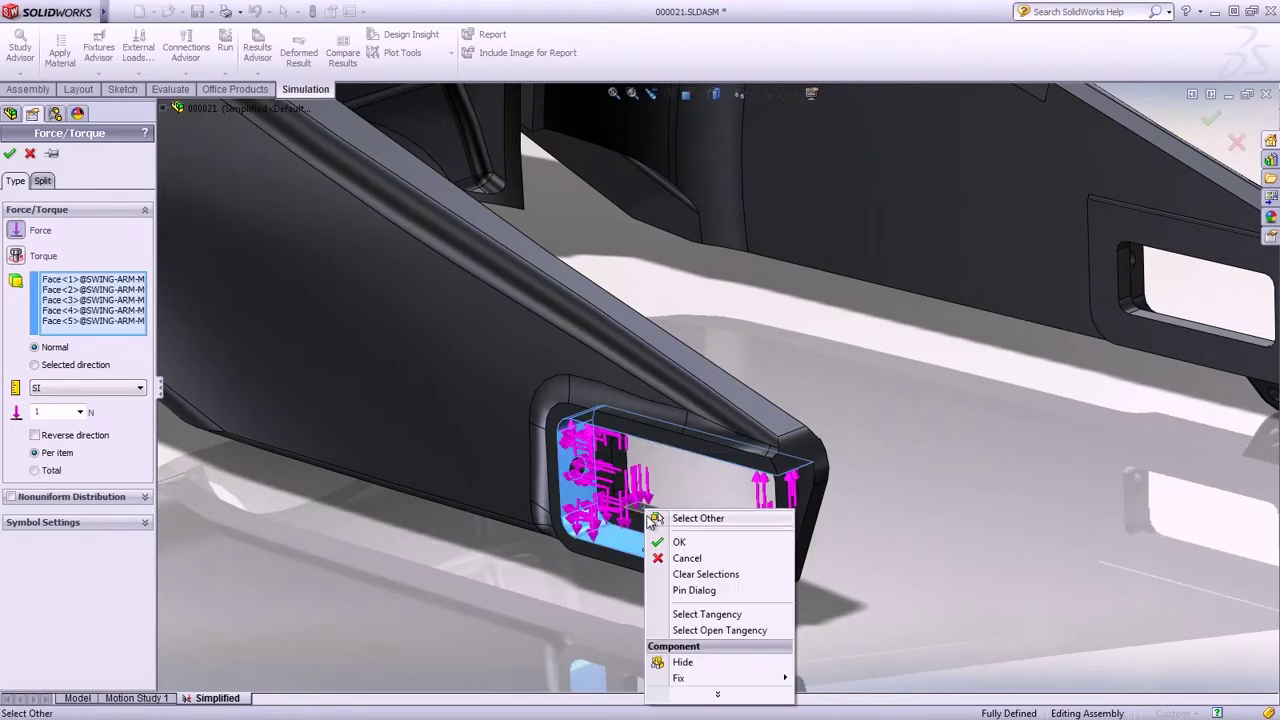
click(692, 614)
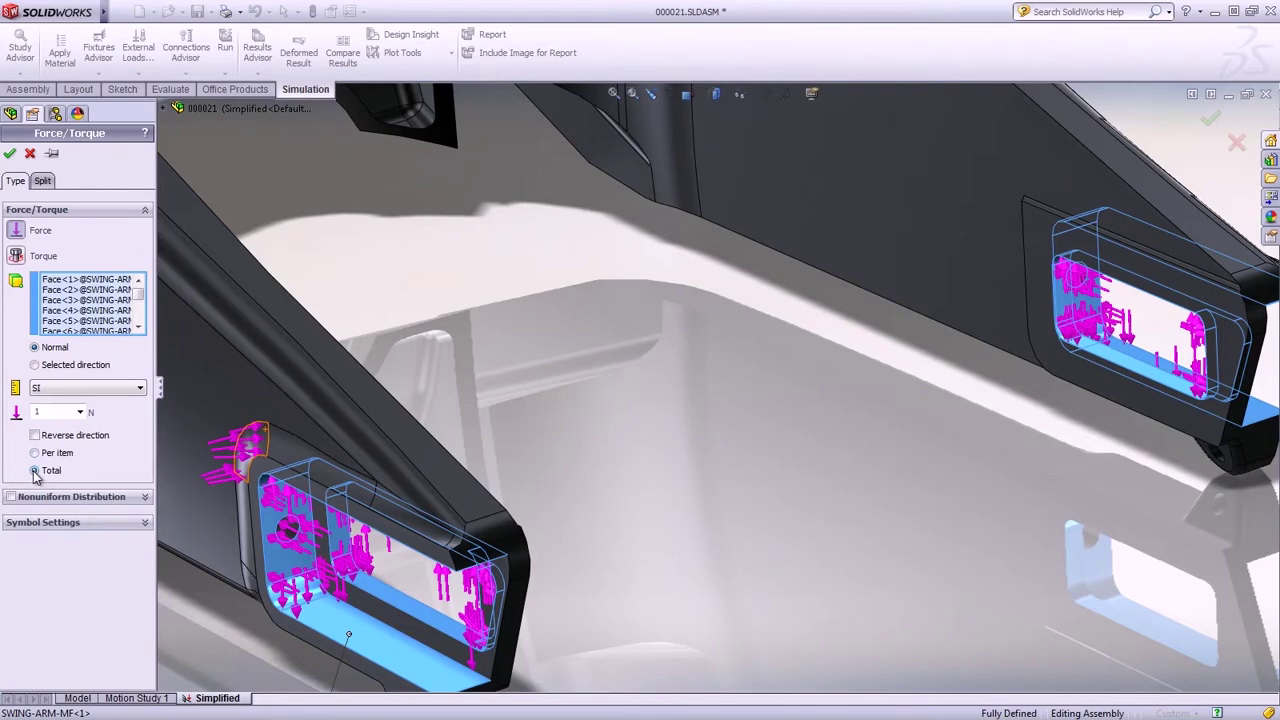
- Direct the force by a reference face: 2500 N in-plane and 3000 N reversed normal
click(35, 365)
click(349, 626)
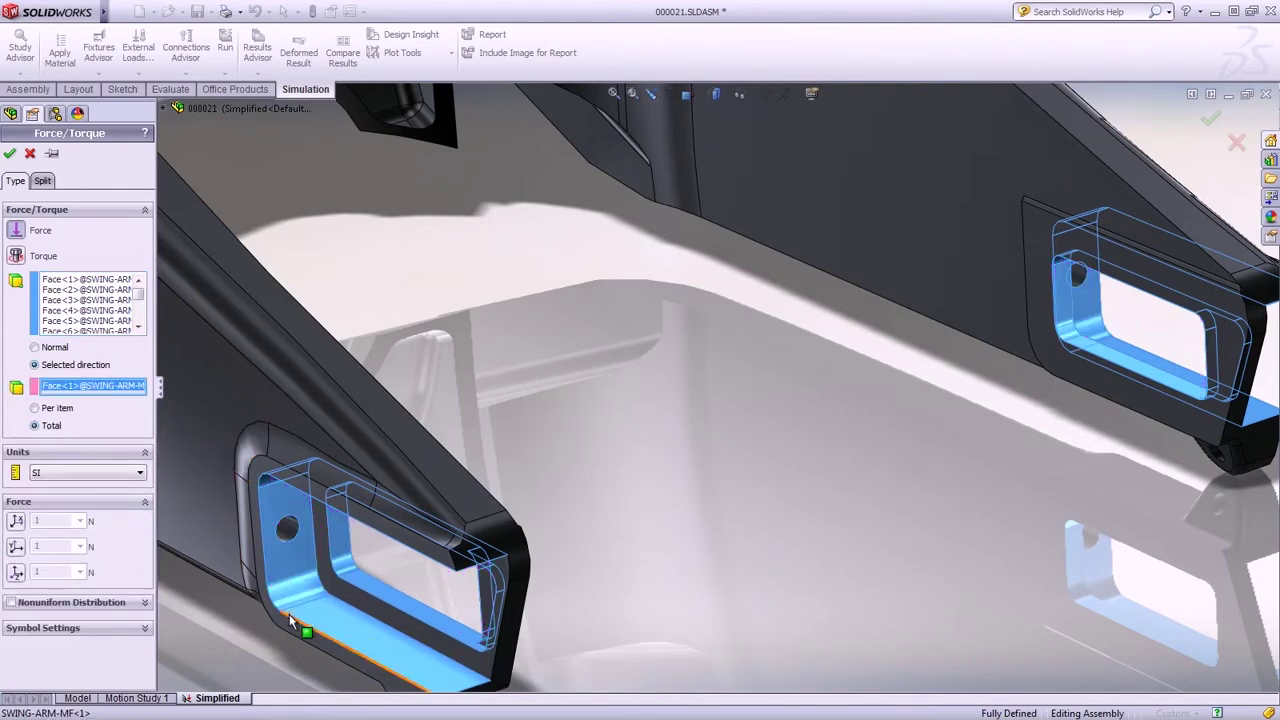
click(16, 546)
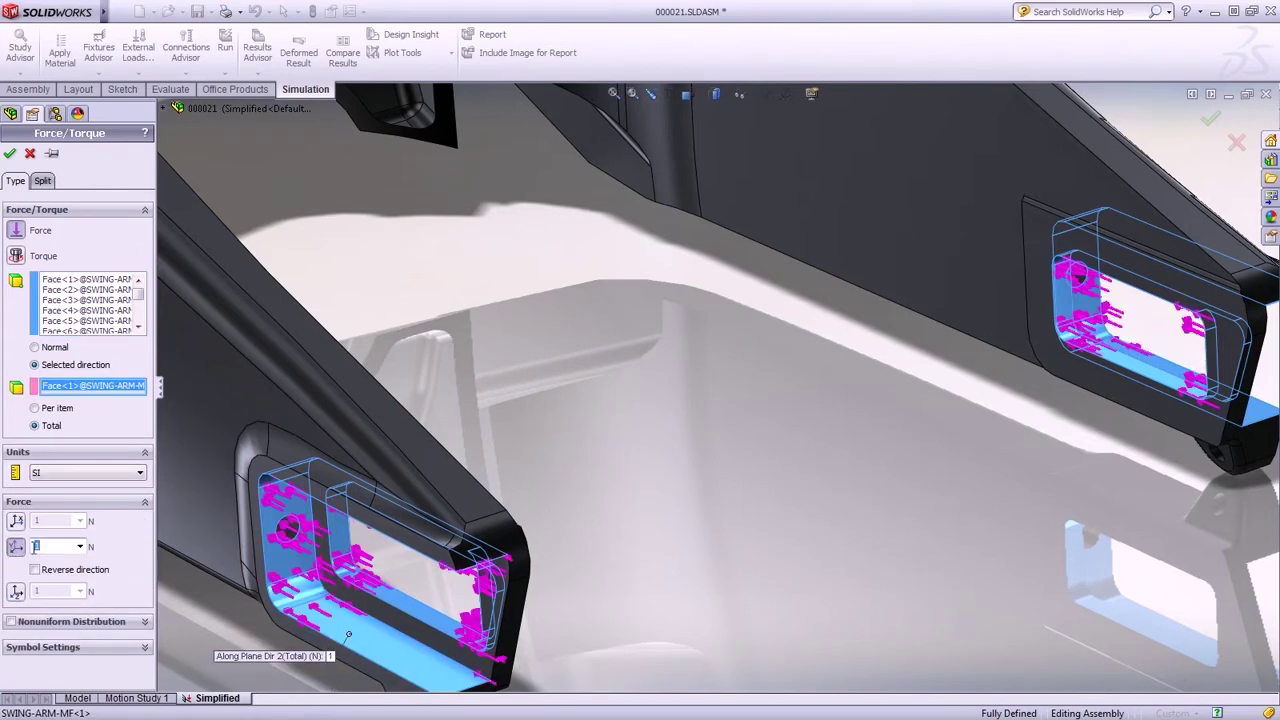
text(2500)
click(16, 591)
text(3000)
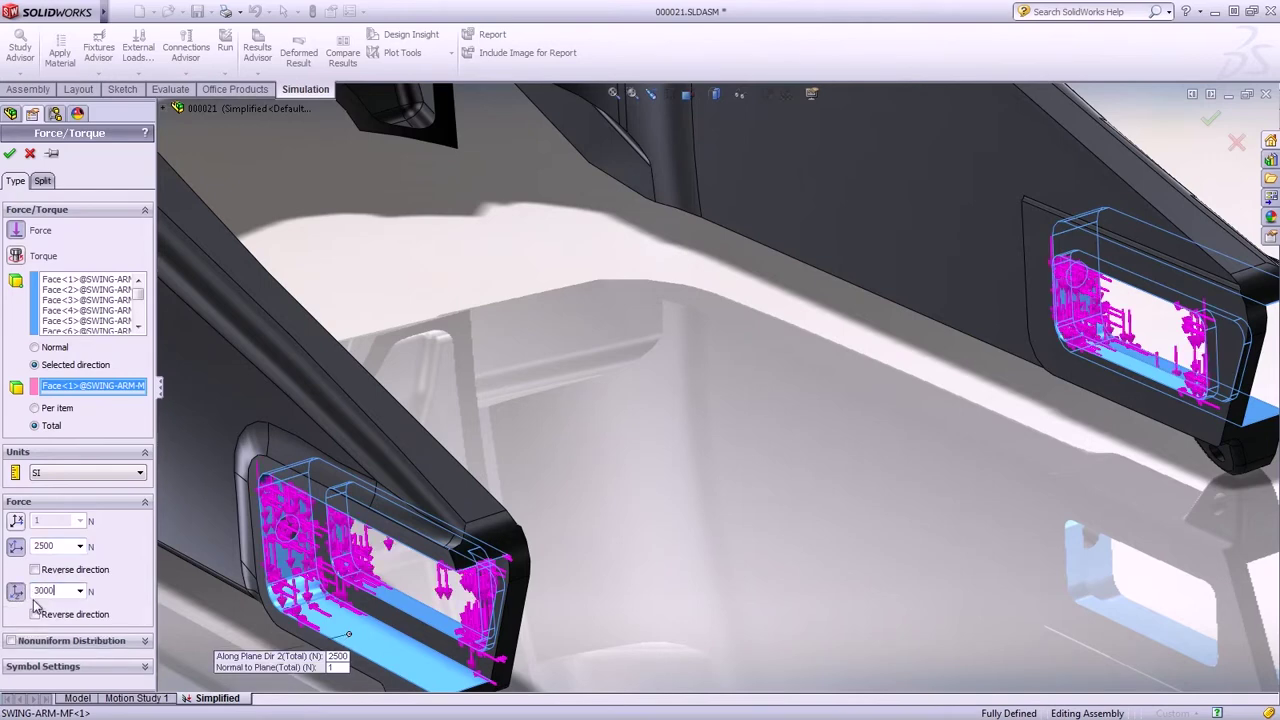
click(35, 614)
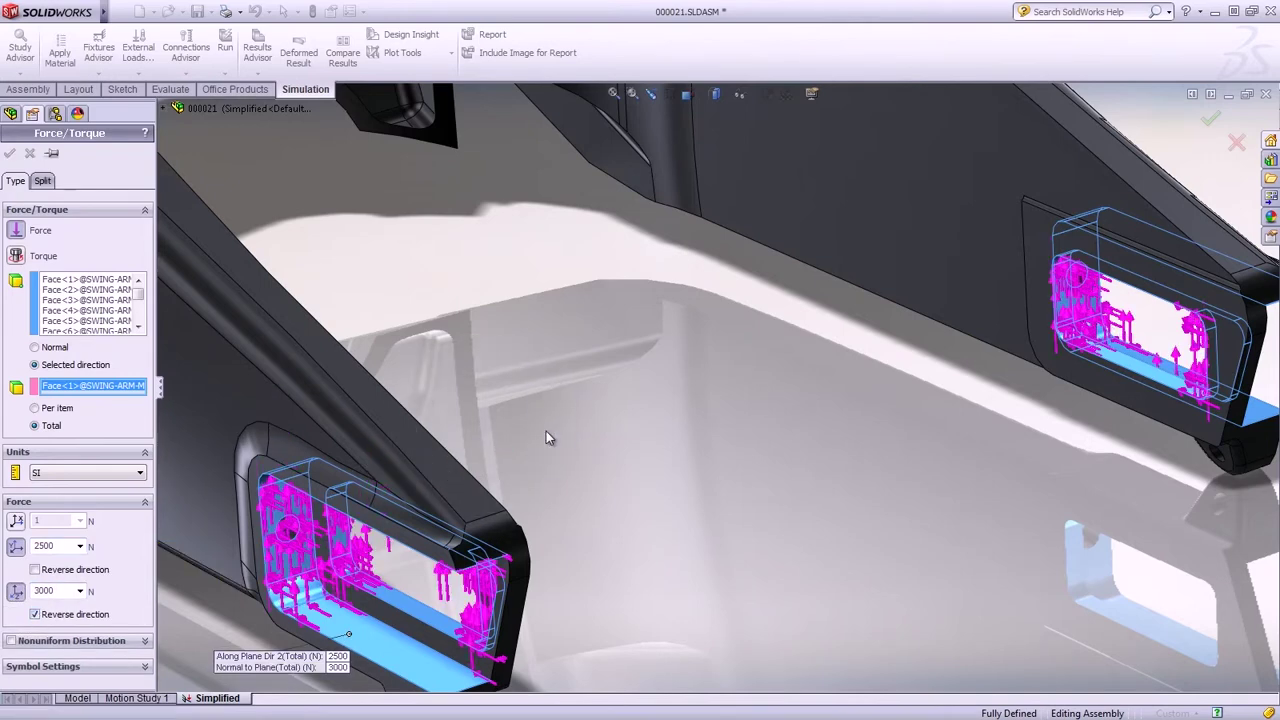
key(Return)
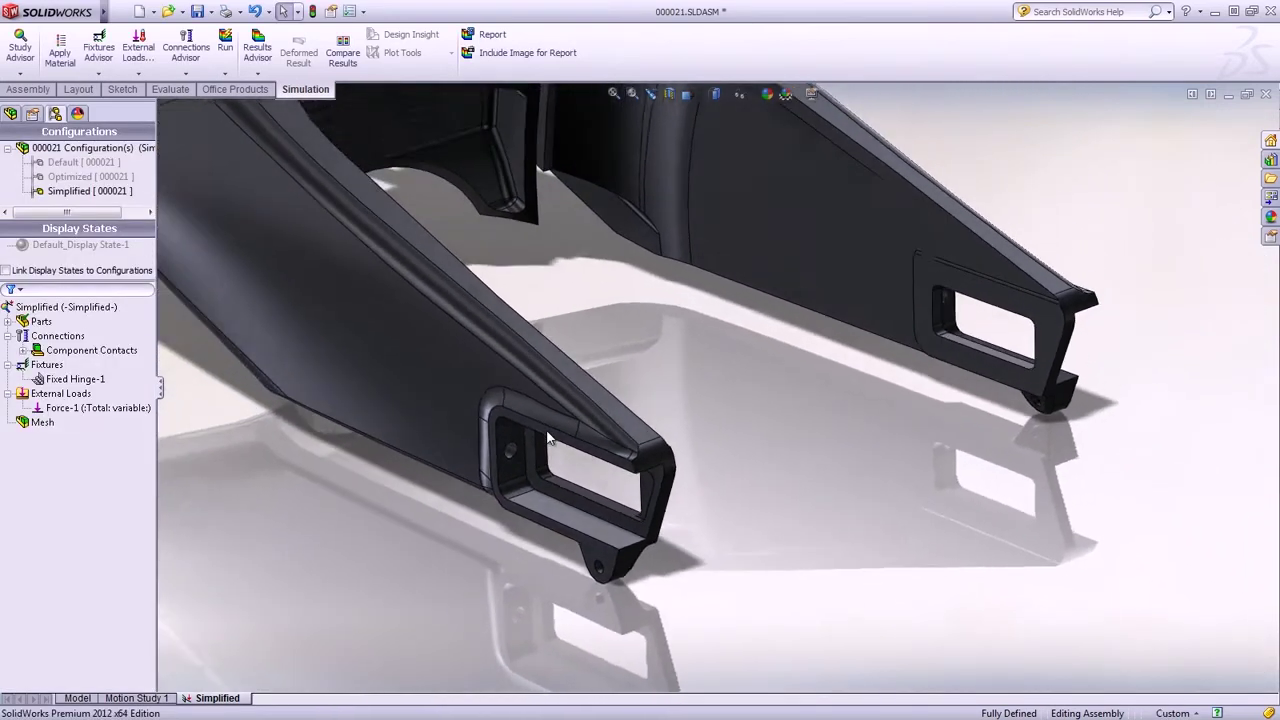
- Create the mesh with density moved toward Fine and run the Simplified study
right_click(43, 422)
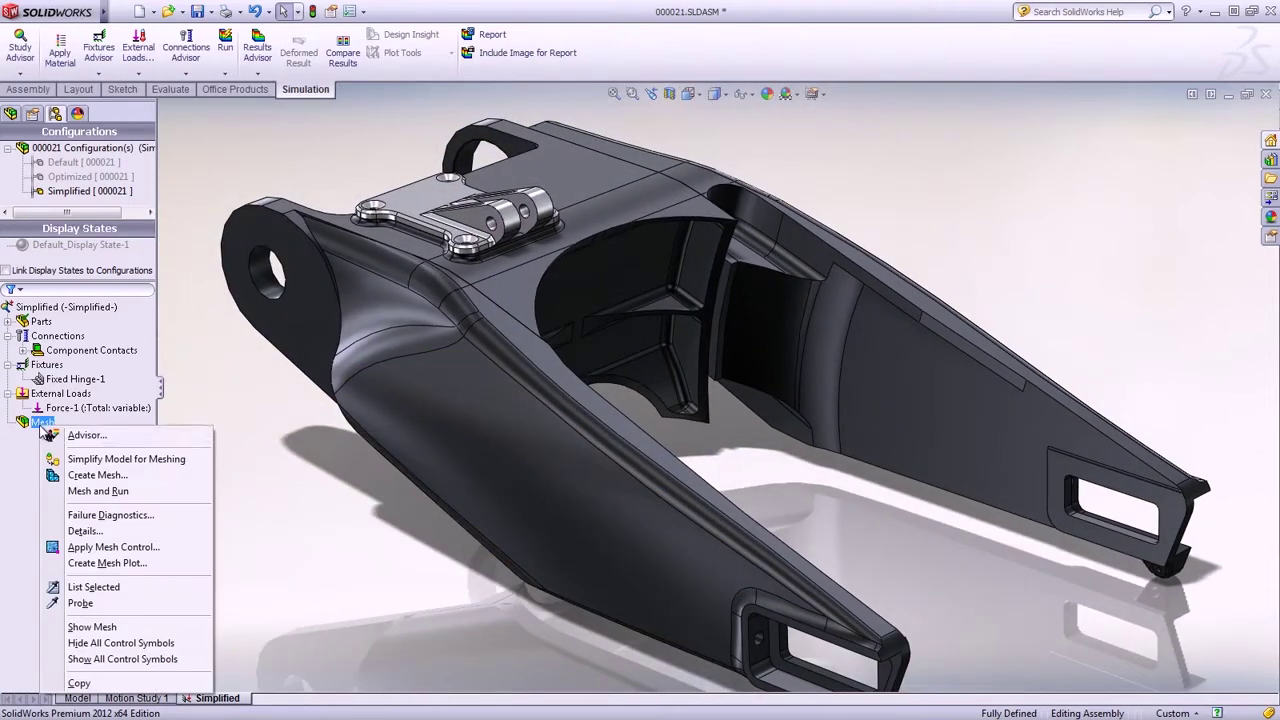
click(97, 475)
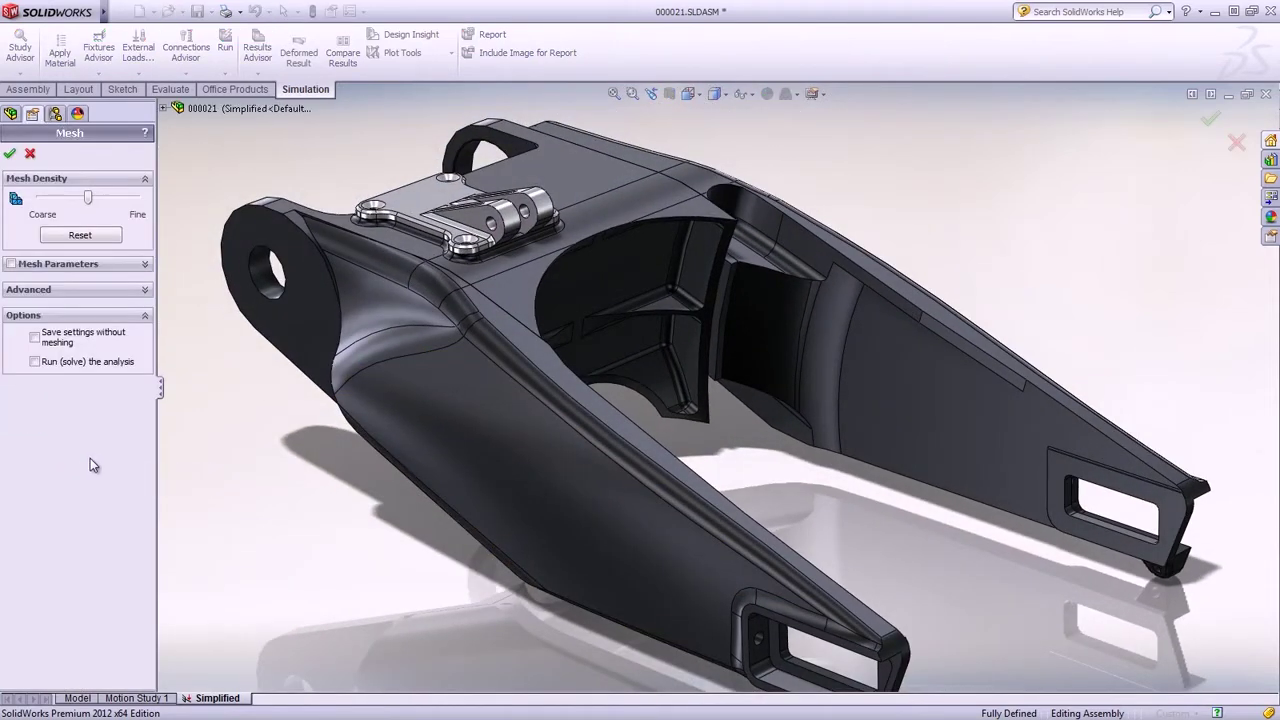
click(11, 264)
click(35, 298)
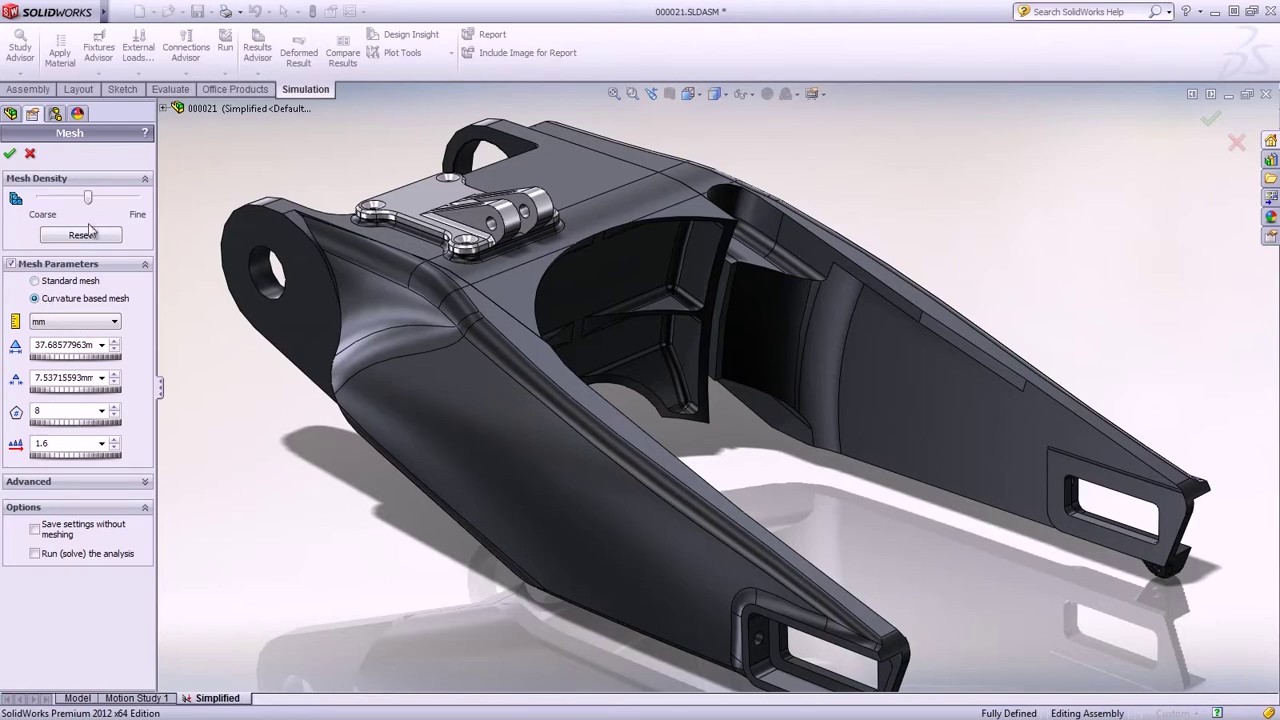
drag(88, 198, 122, 199)
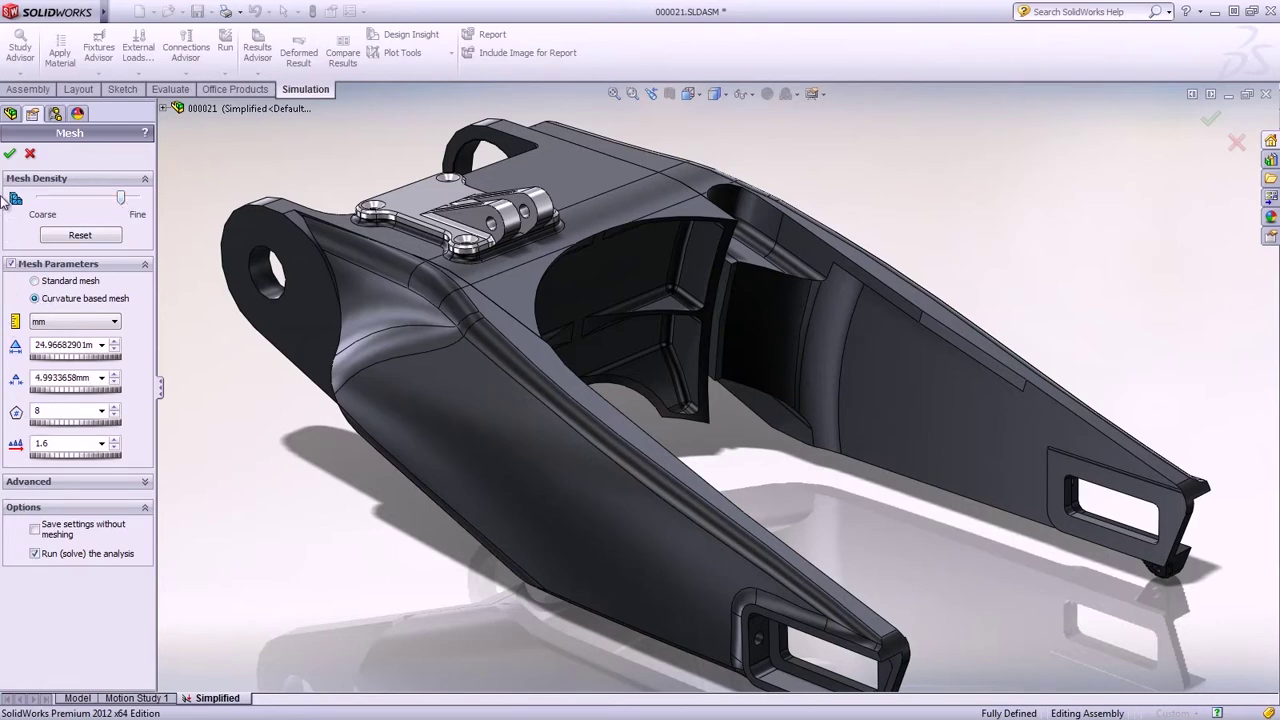
click(10, 153)
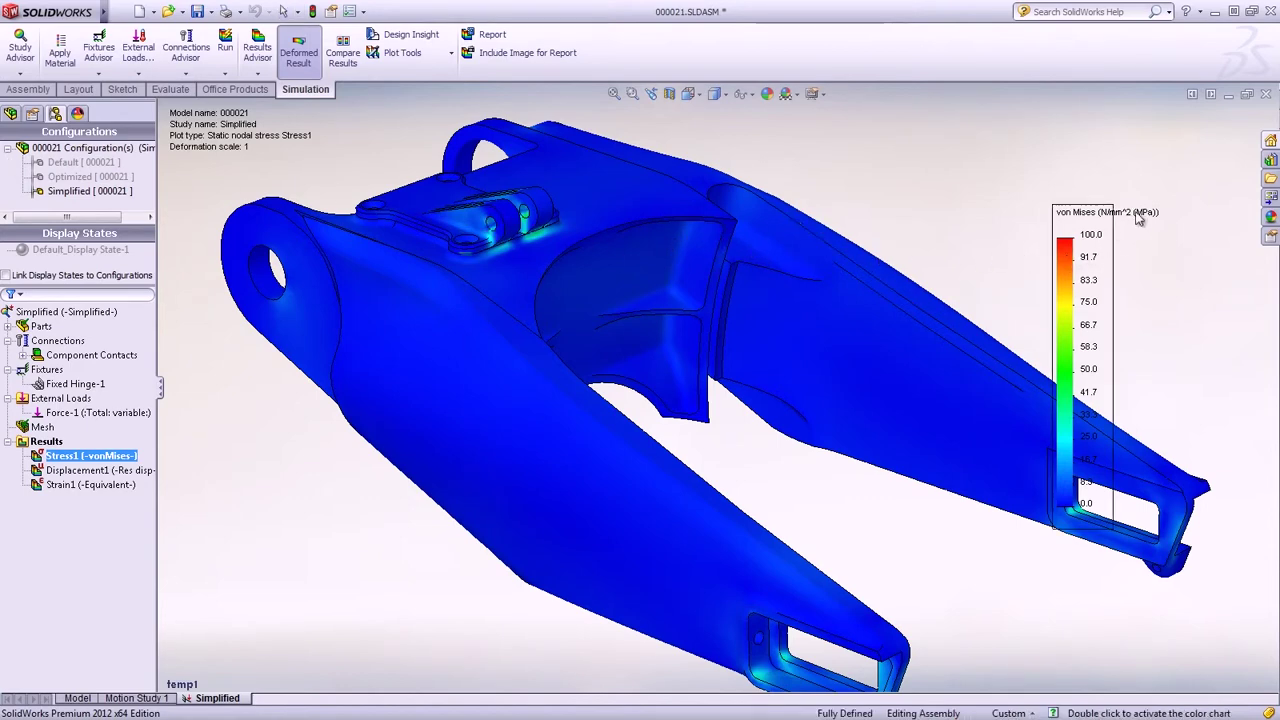
- Move the stress legend to the top-right, return to the Model tab, and activate the Optimized configuration
drag(1067, 260, 1082, 172)
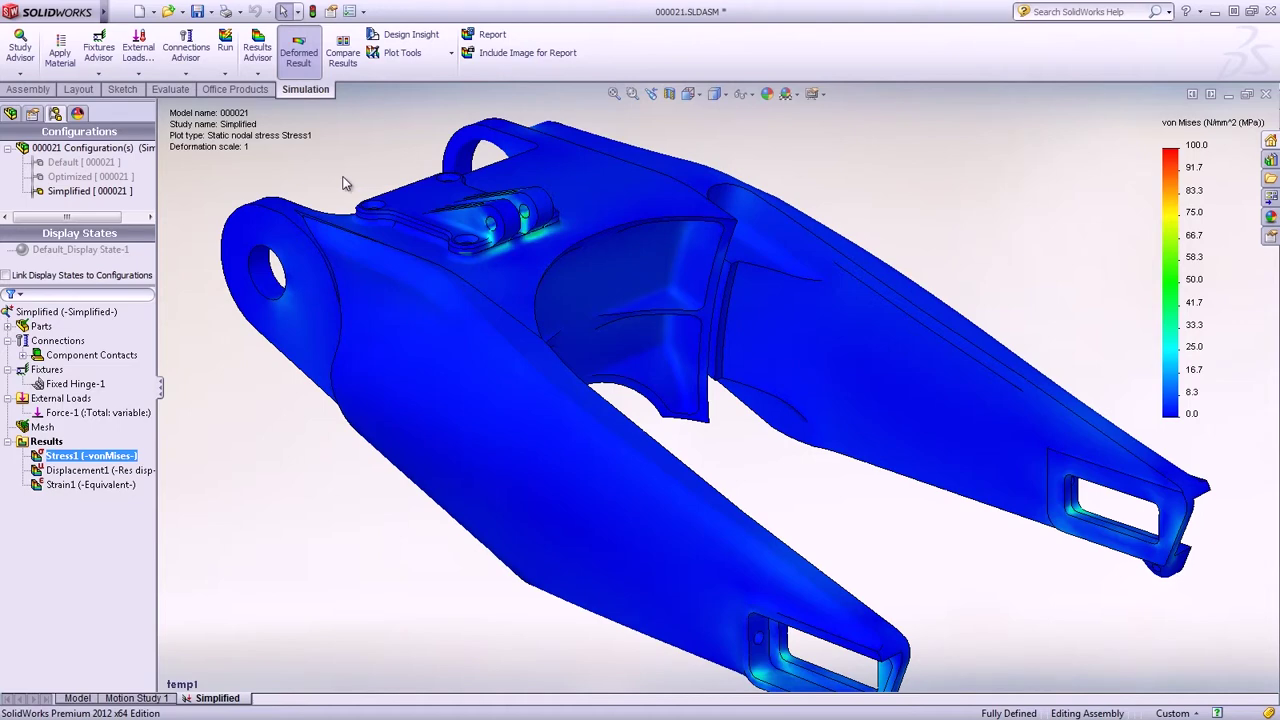
click(77, 698)
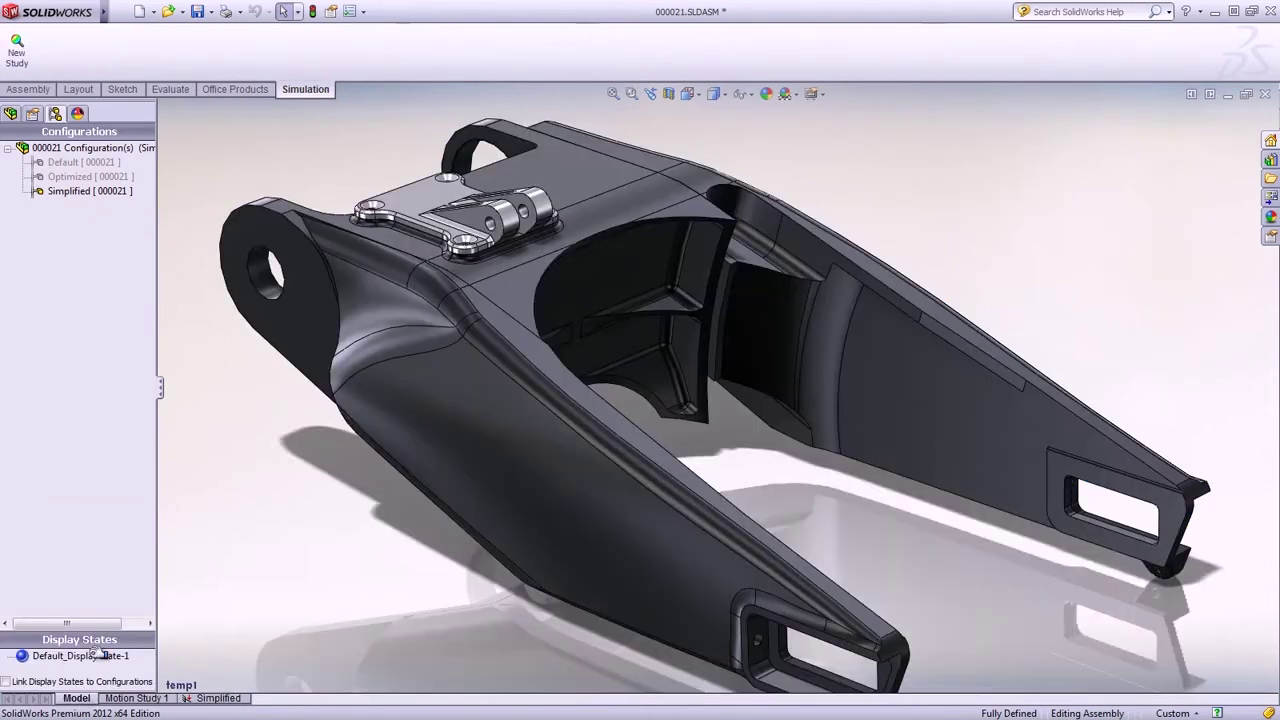
double_click(50, 178)
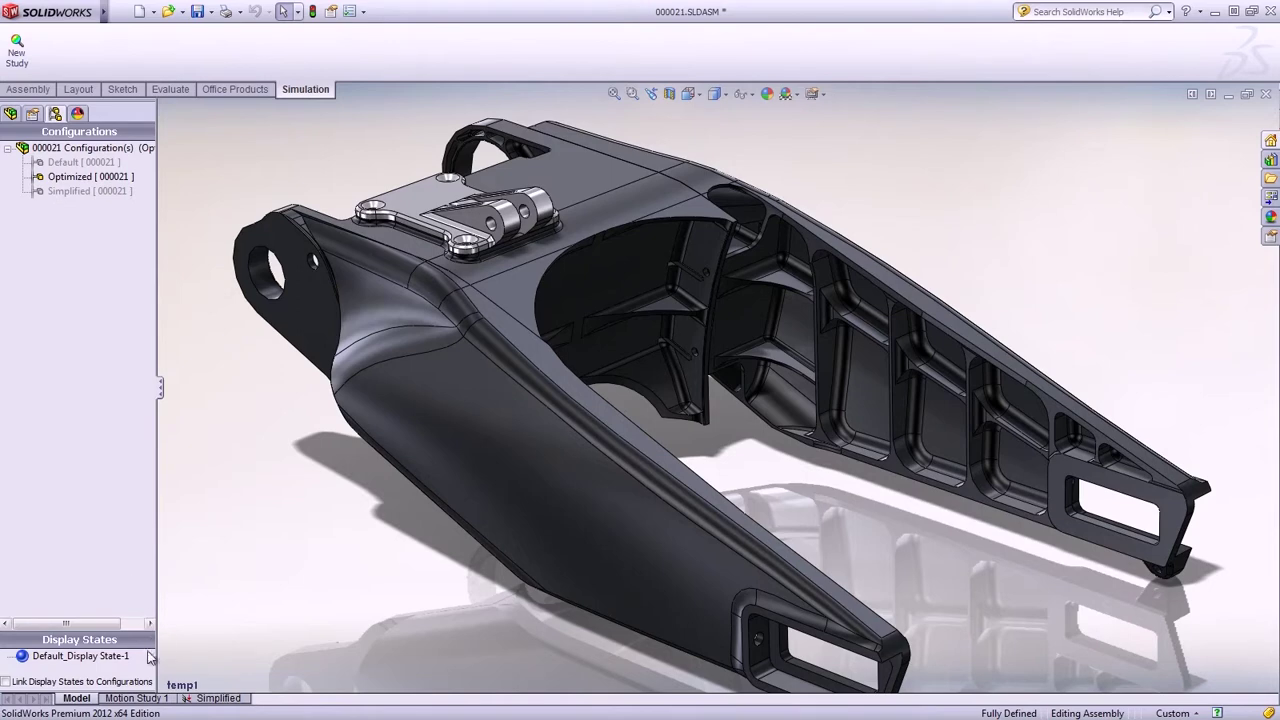
- Duplicate the Simplified study as 'Optimized' using the Optimized configuration, then run it
right_click(207, 698)
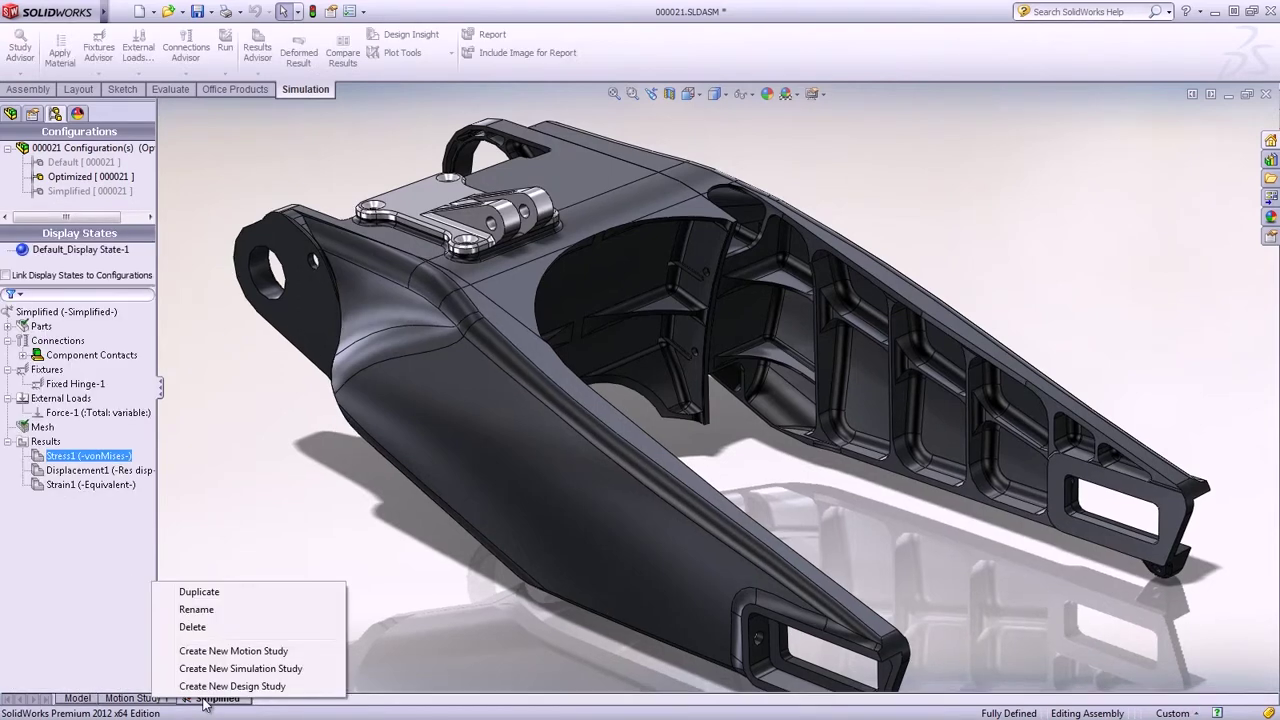
click(199, 592)
text(Optim)
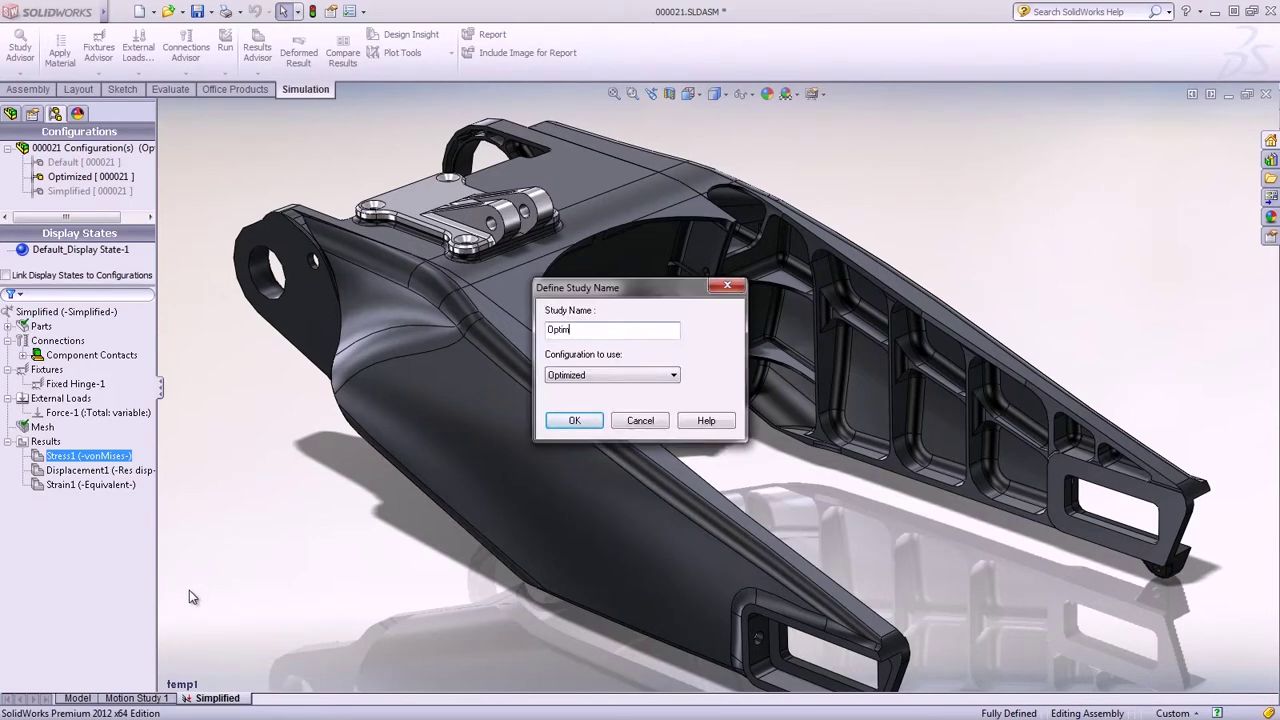
text(ed)
click(572, 421)
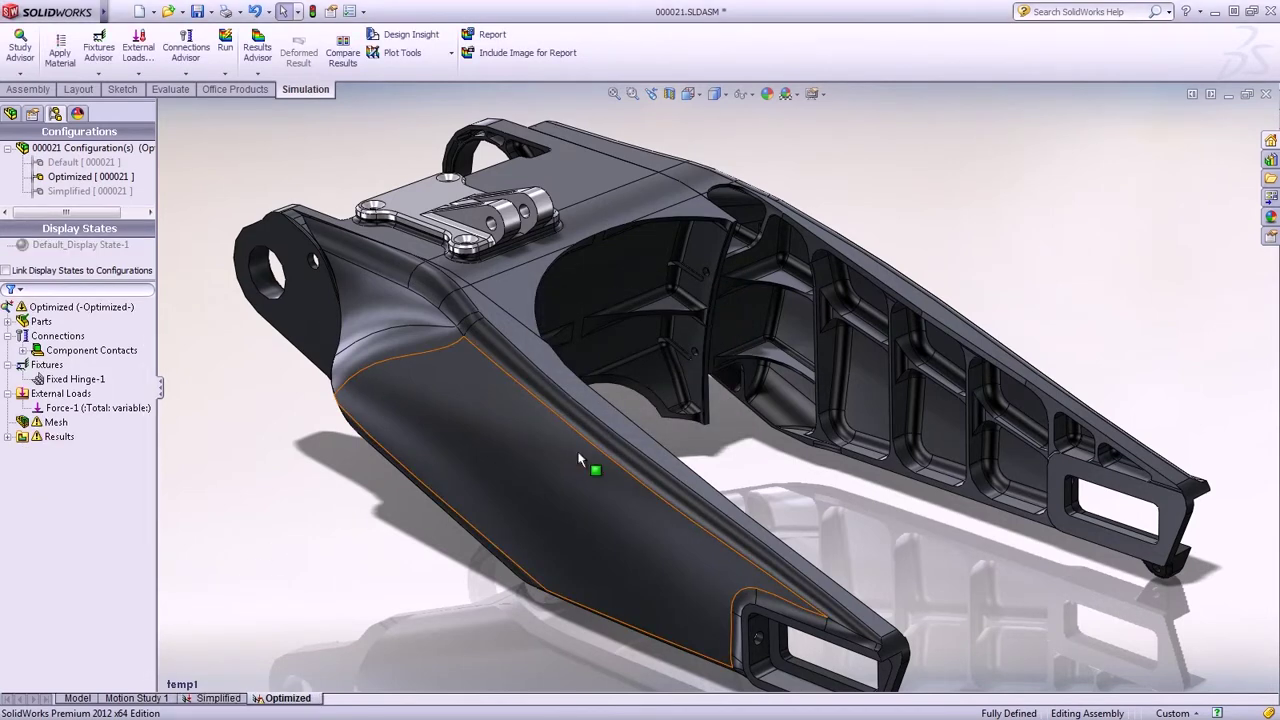
right_click(77, 310)
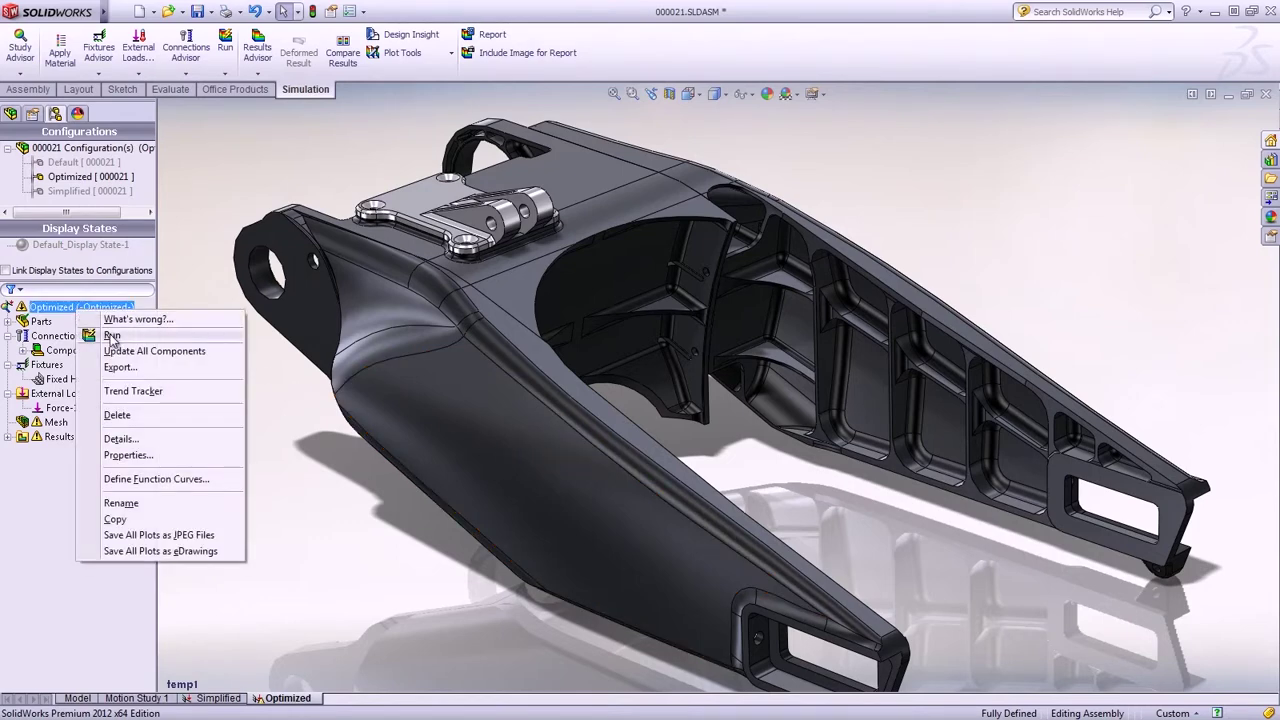
click(112, 336)
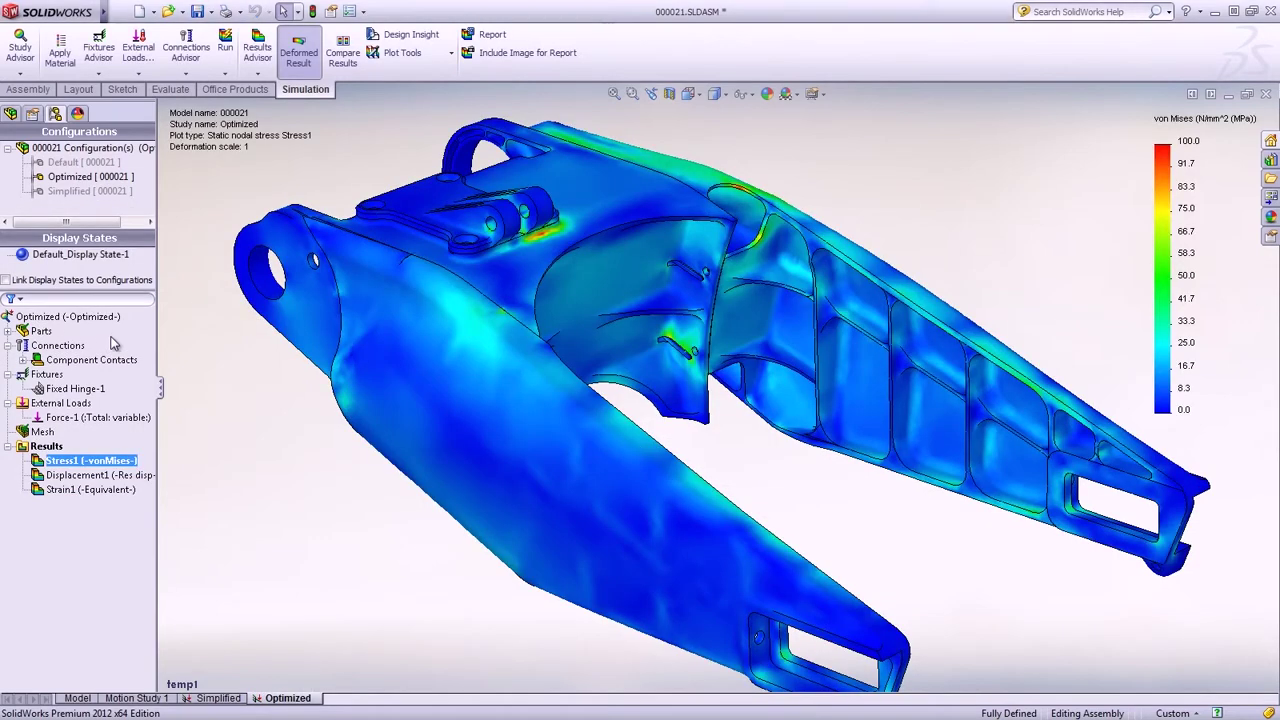
right_click(70, 462)
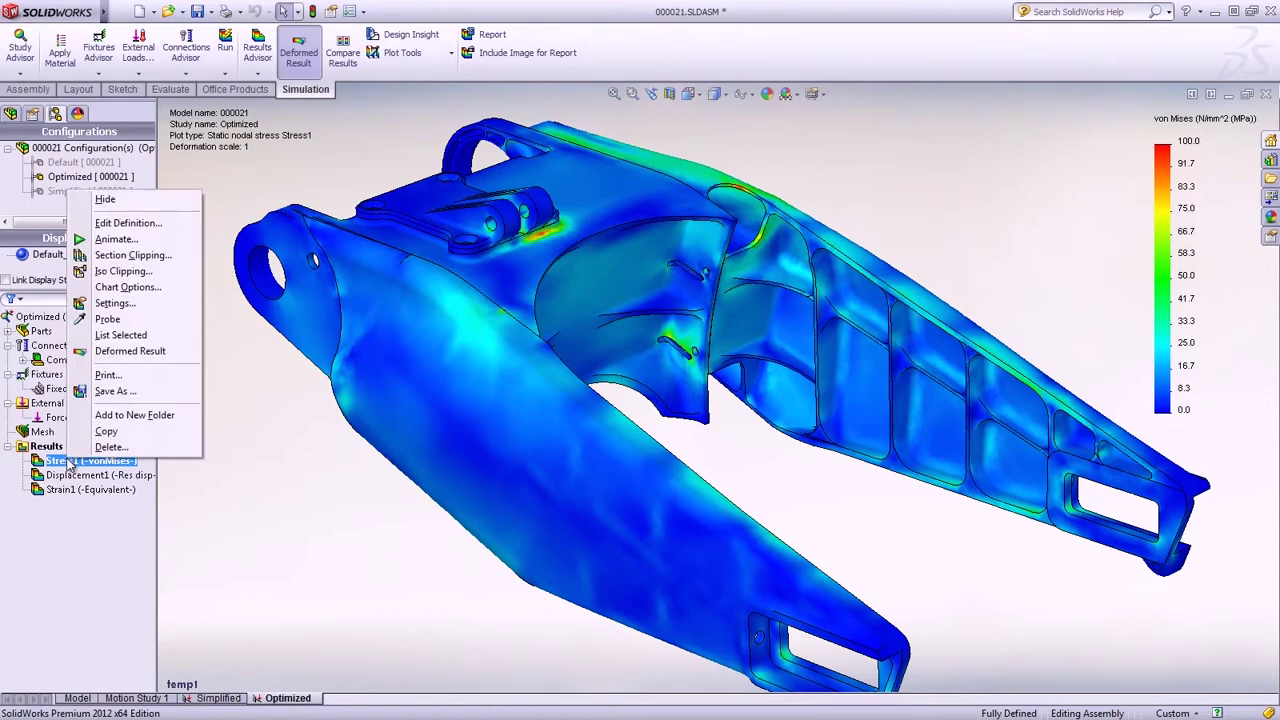
click(122, 241)
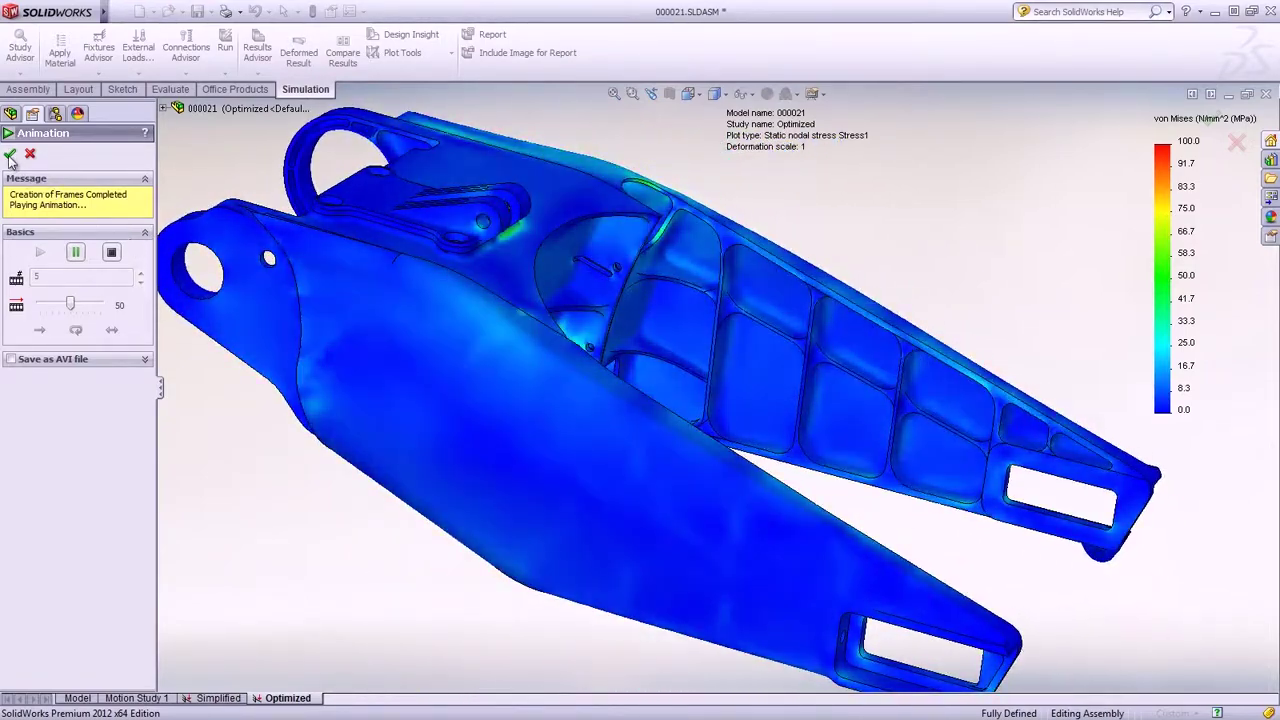
click(9, 153)
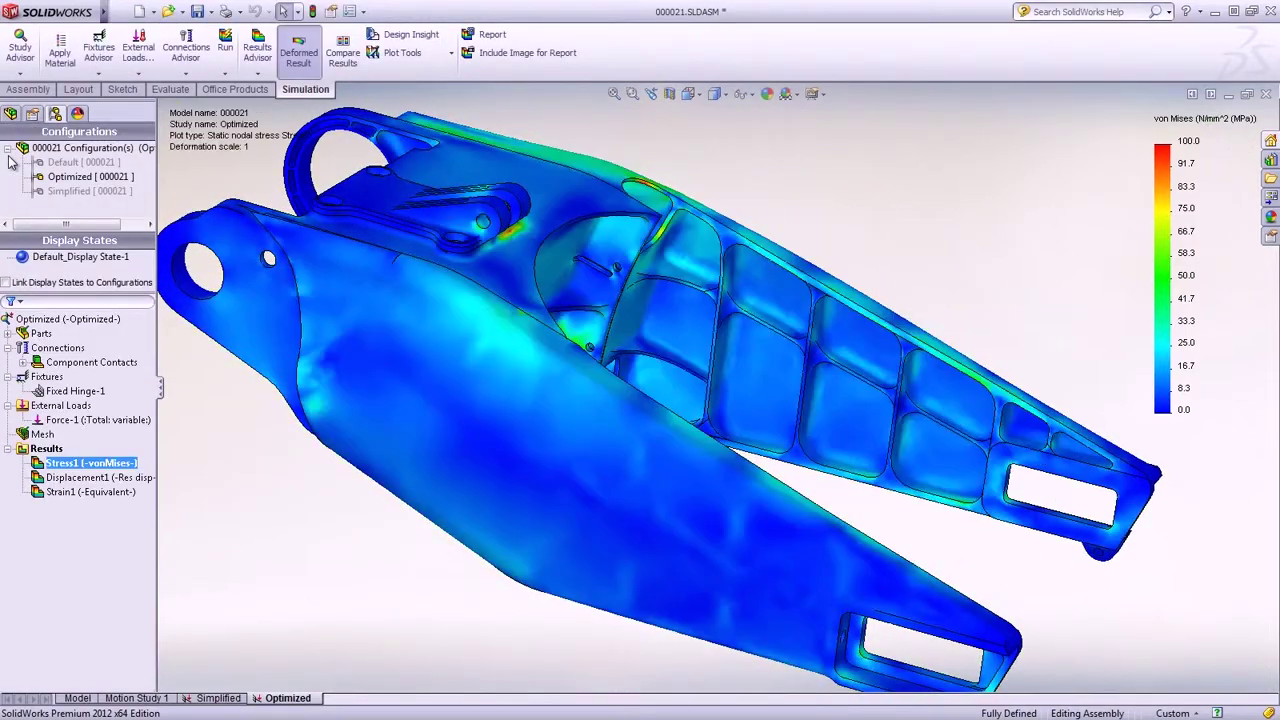
- Define a Factor of Safety plot for Results with the default automatic criterion
right_click(30, 448)
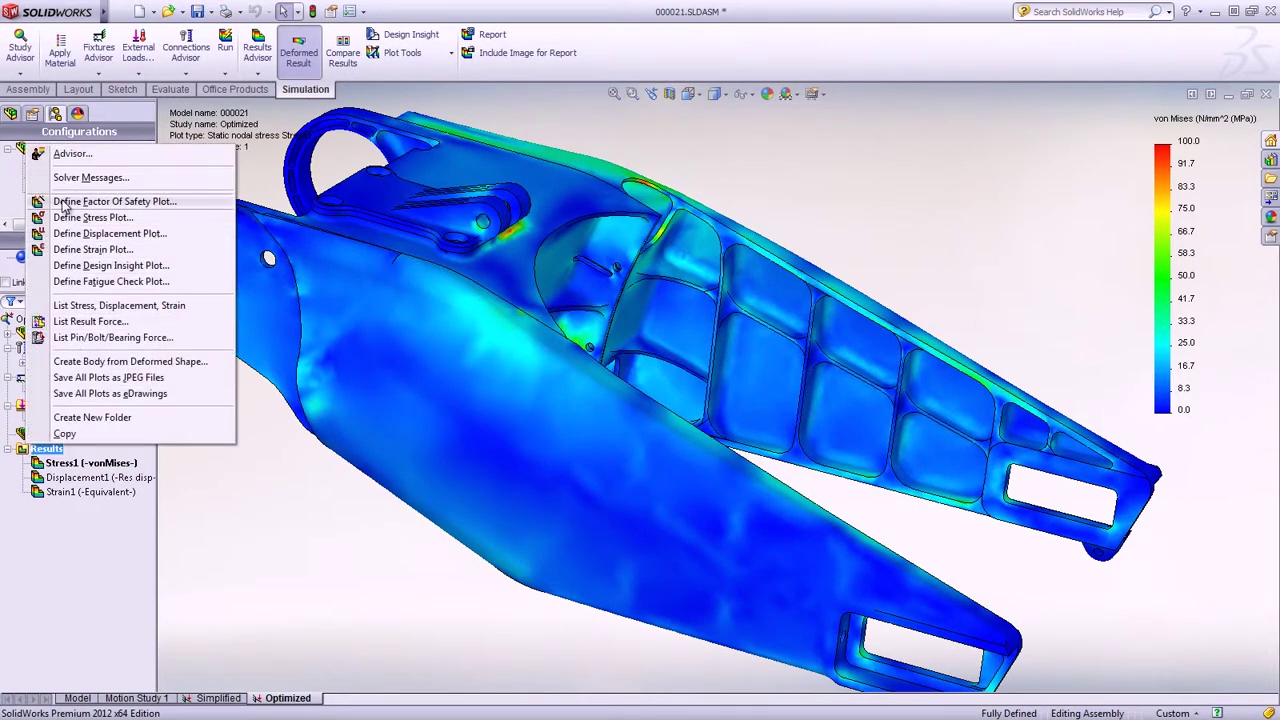
key(Escape)
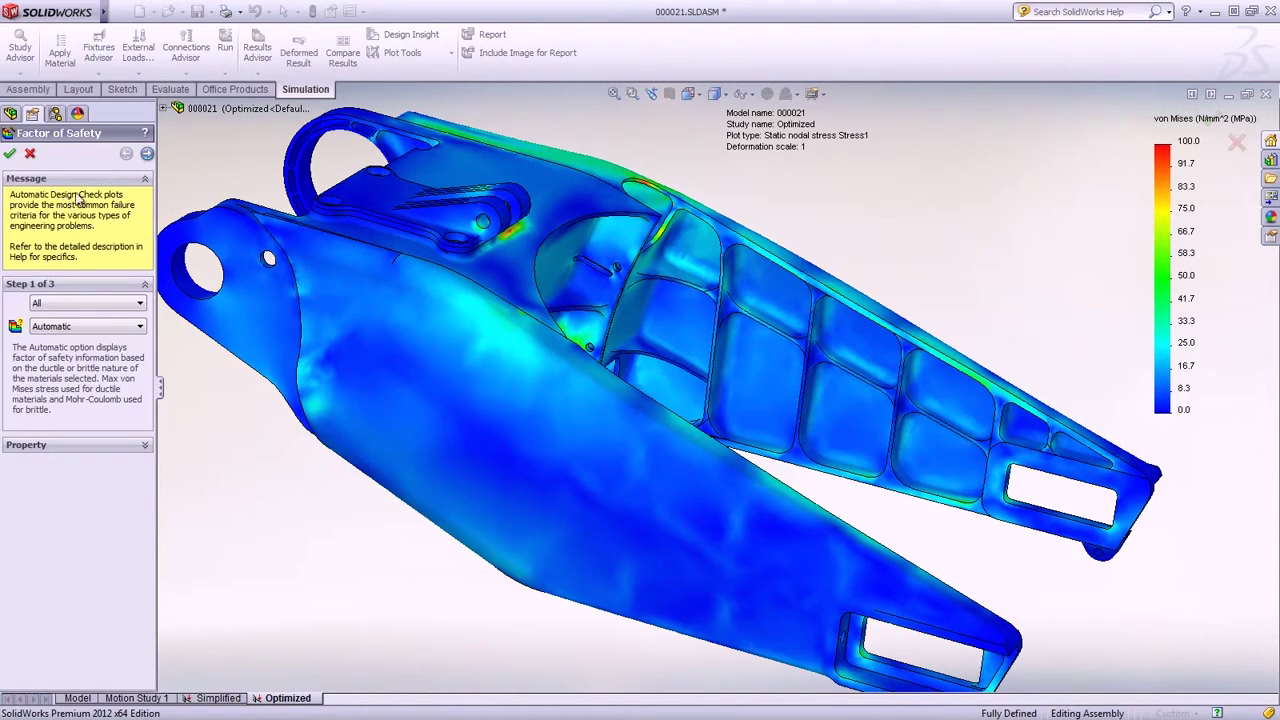
click(147, 155)
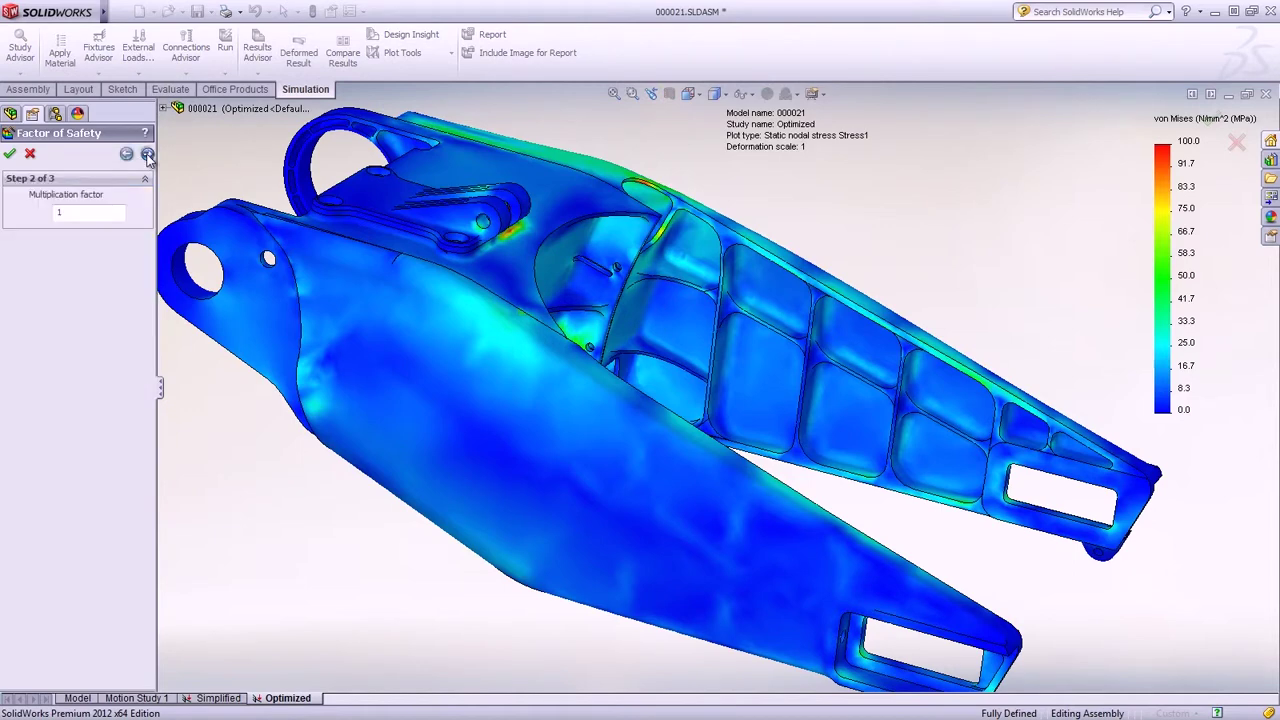
click(147, 155)
click(11, 154)
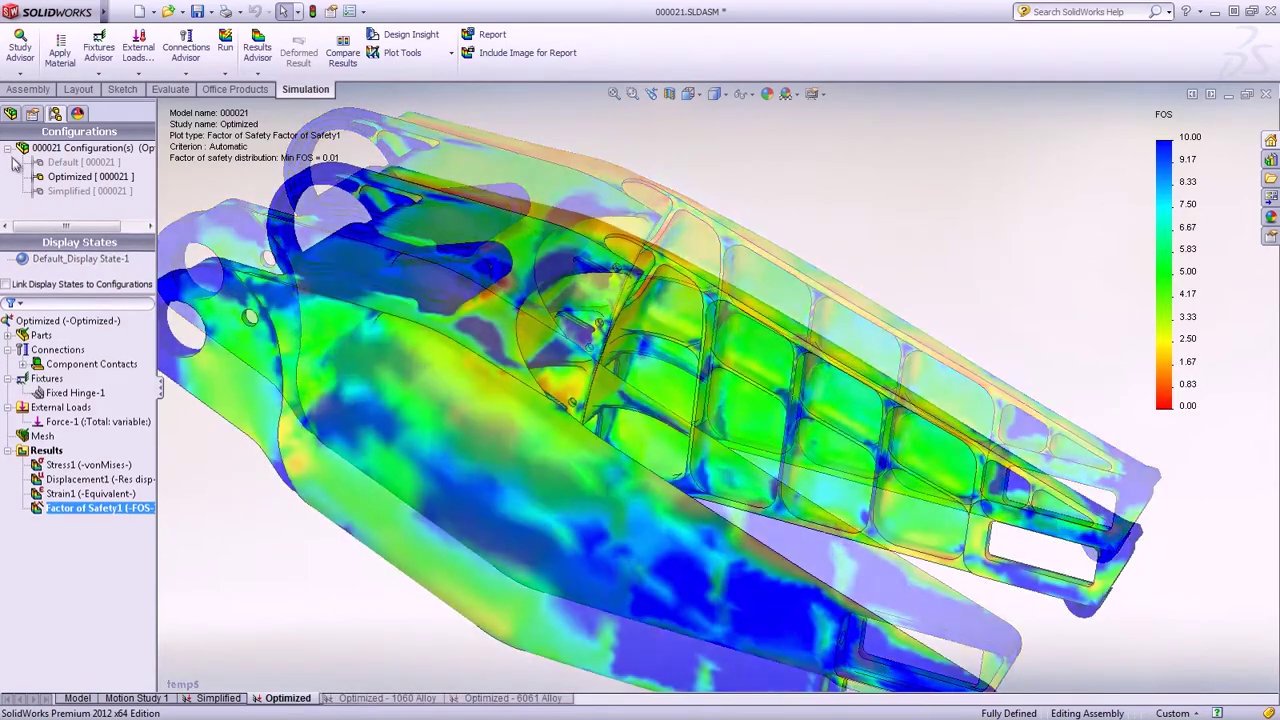
- Start Compare Results with manual selection and clear unwanted results like Simplified Strain1
click(343, 50)
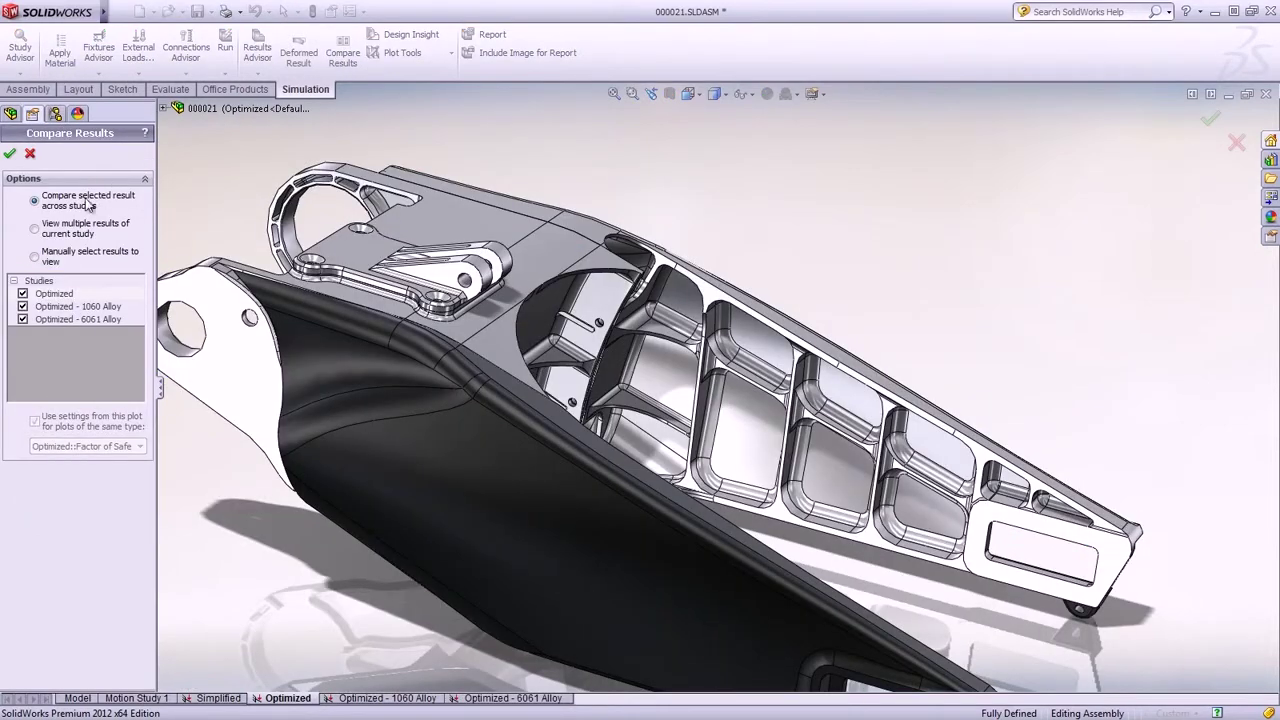
click(35, 257)
click(23, 293)
click(23, 306)
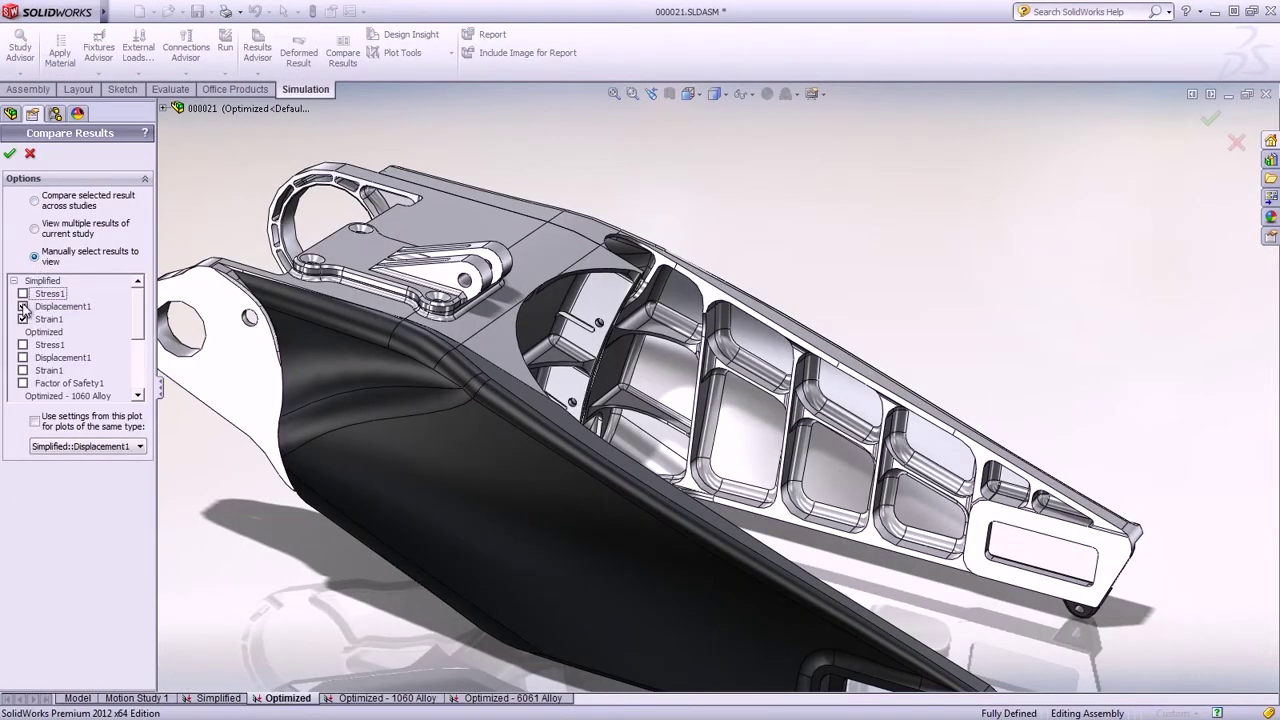
click(23, 319)
click(23, 319)
drag(147, 309, 143, 339)
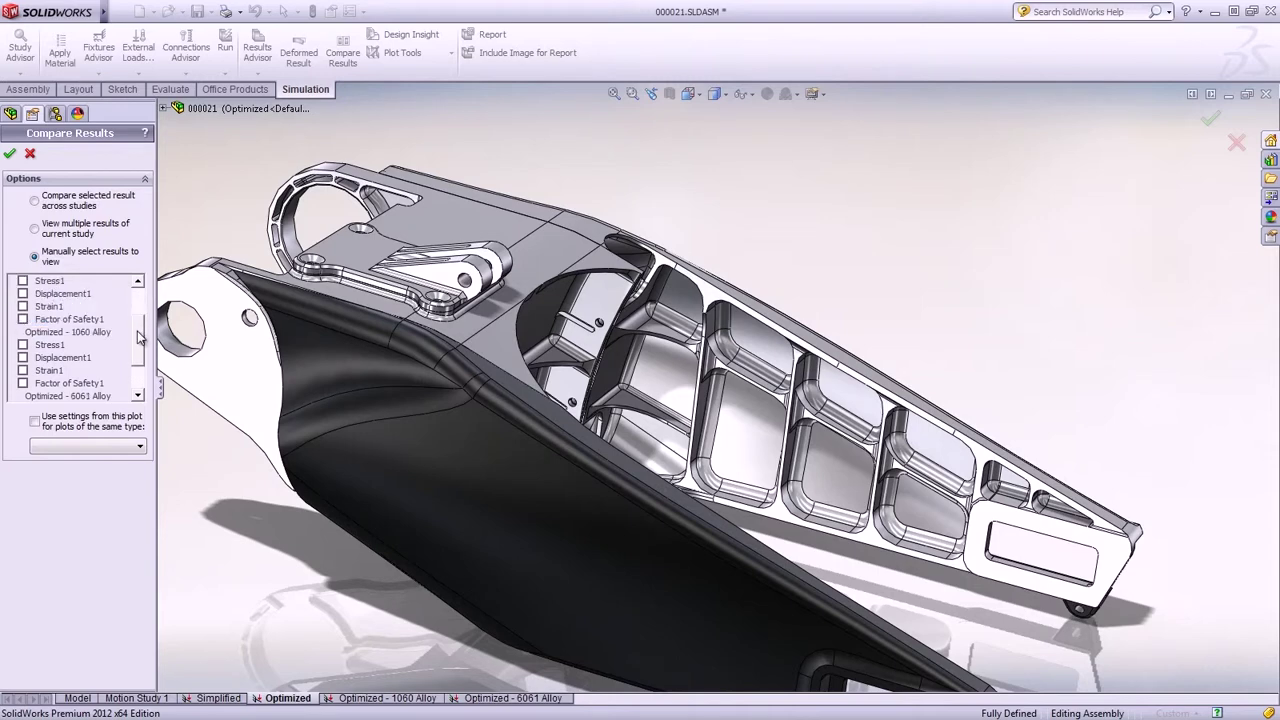
- Include Factor of Safety1 from the 1060 and 6061 Alloy studies with shared plot settings
click(24, 383)
click(140, 396)
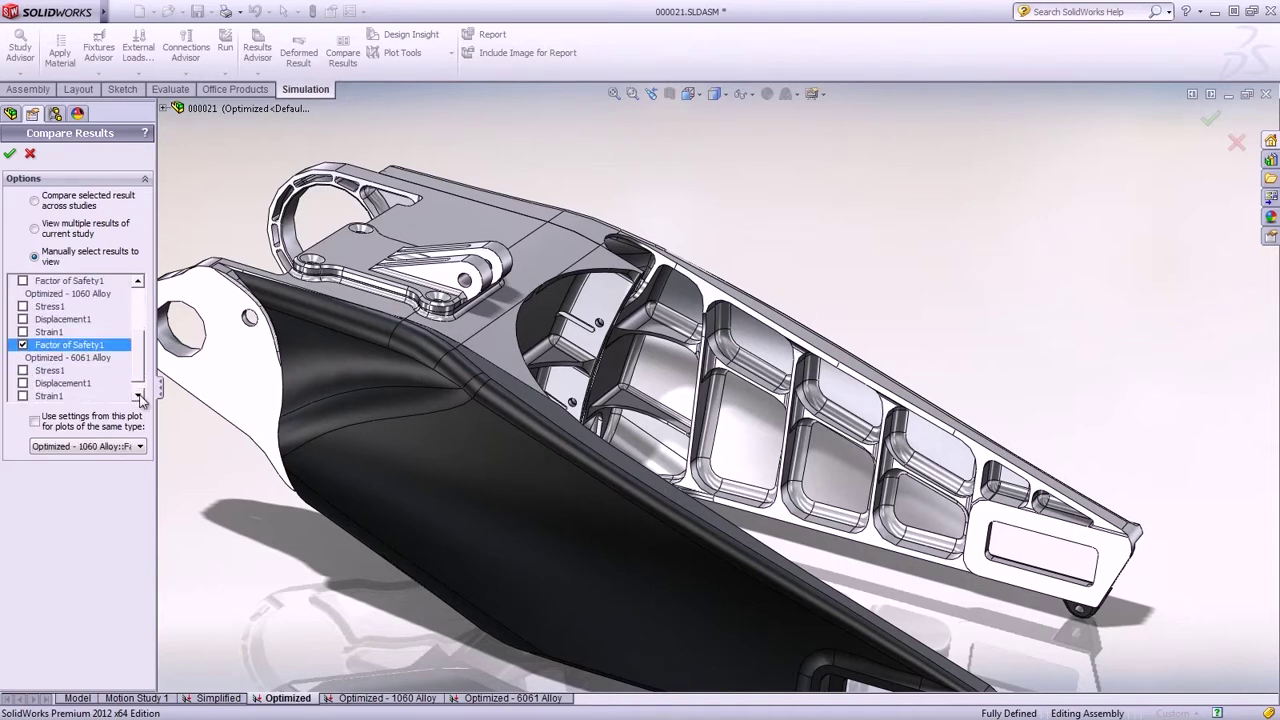
click(23, 397)
click(35, 421)
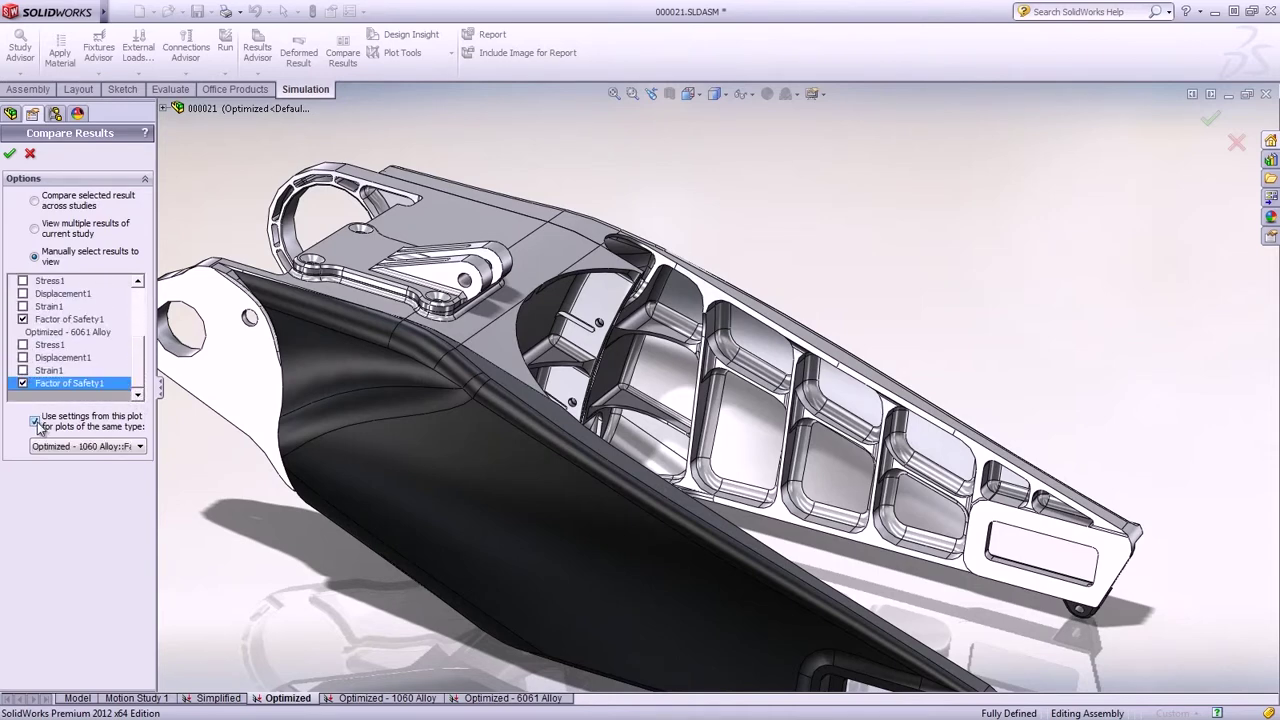
click(10, 156)
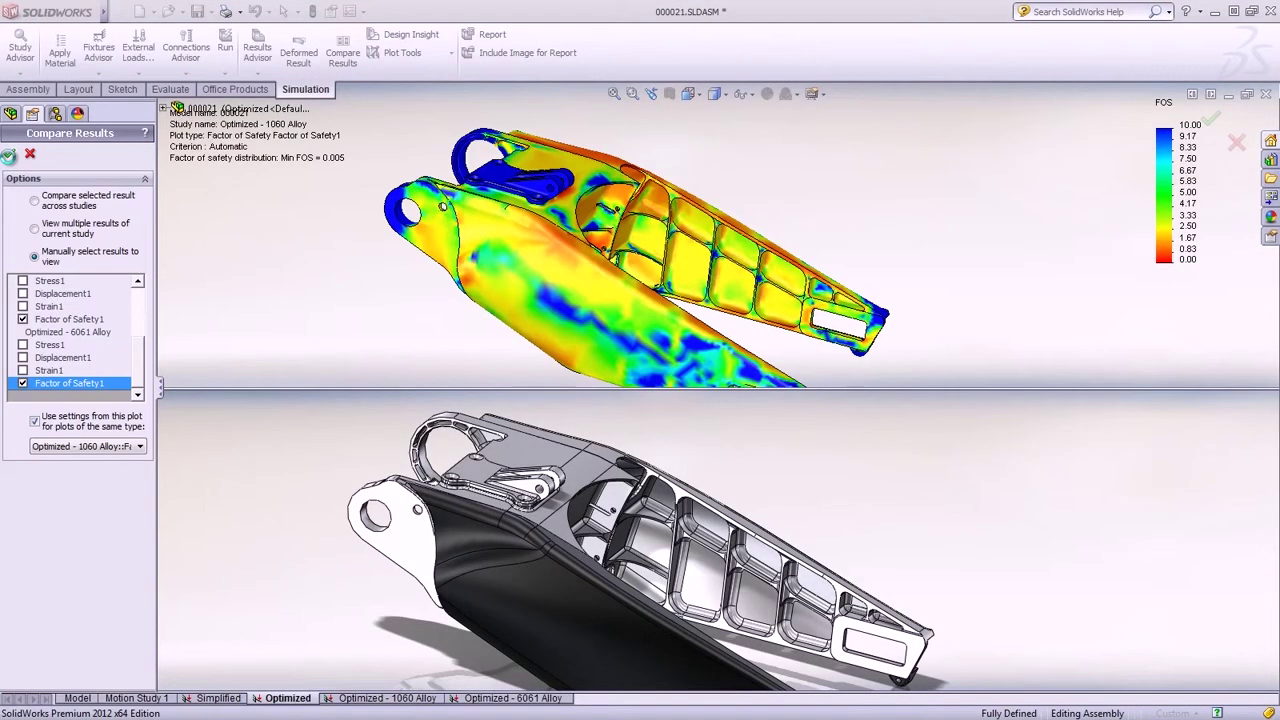